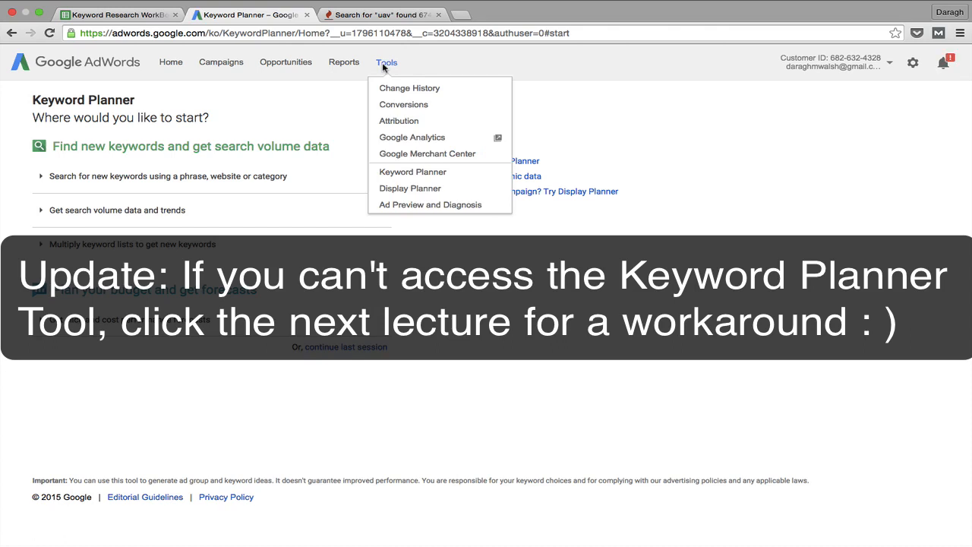
Open the Keyword Planner's form for getting search volume data and trends.
left_click(408, 172)
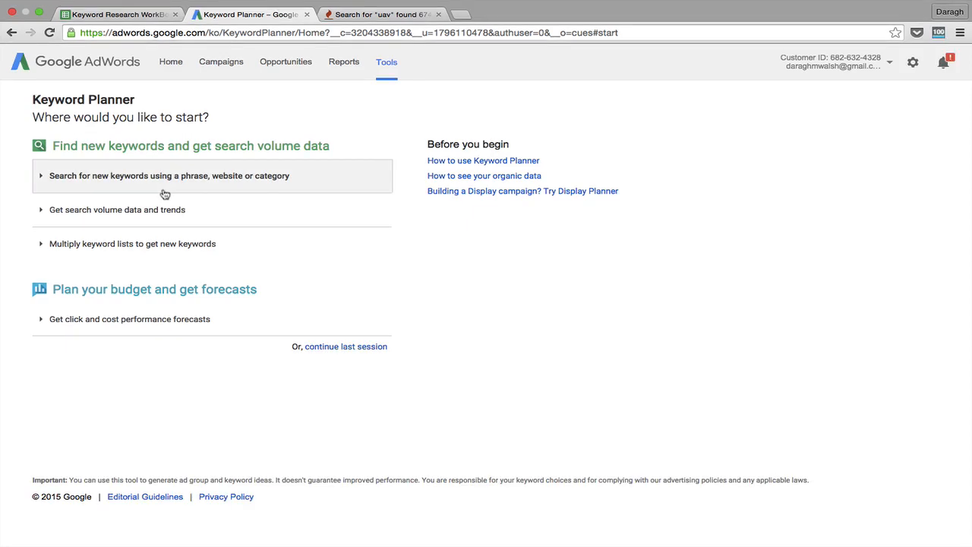
left_click(69, 215)
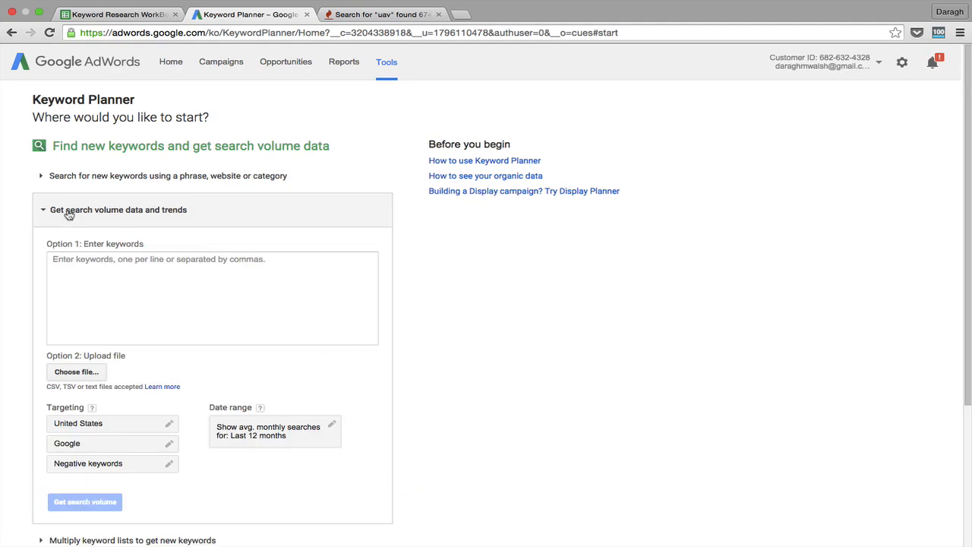
Copy the entire keyword list in column A of the Brainstorming sheet in the Keyword Research WorkBook.
left_click(126, 15)
scroll(120, 152, "up", 15)
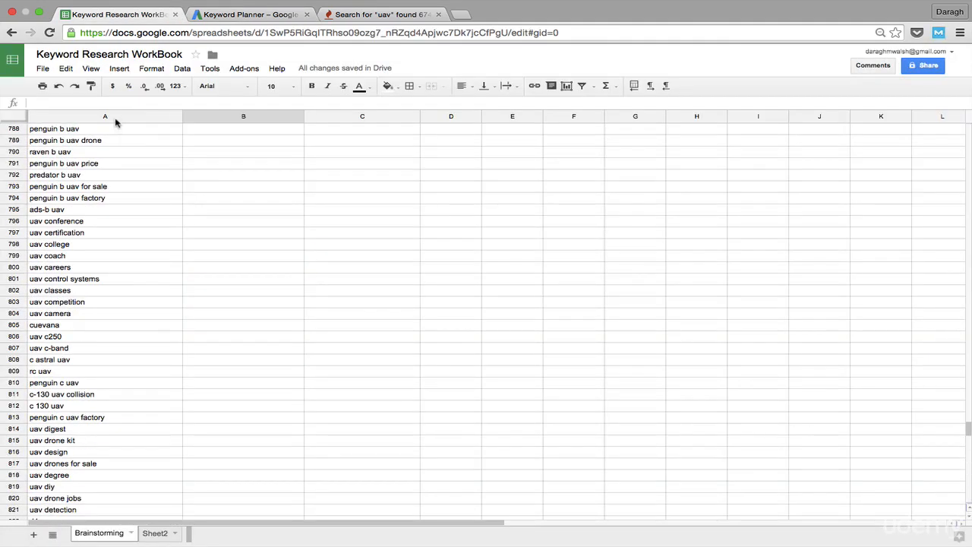
left_click(114, 116)
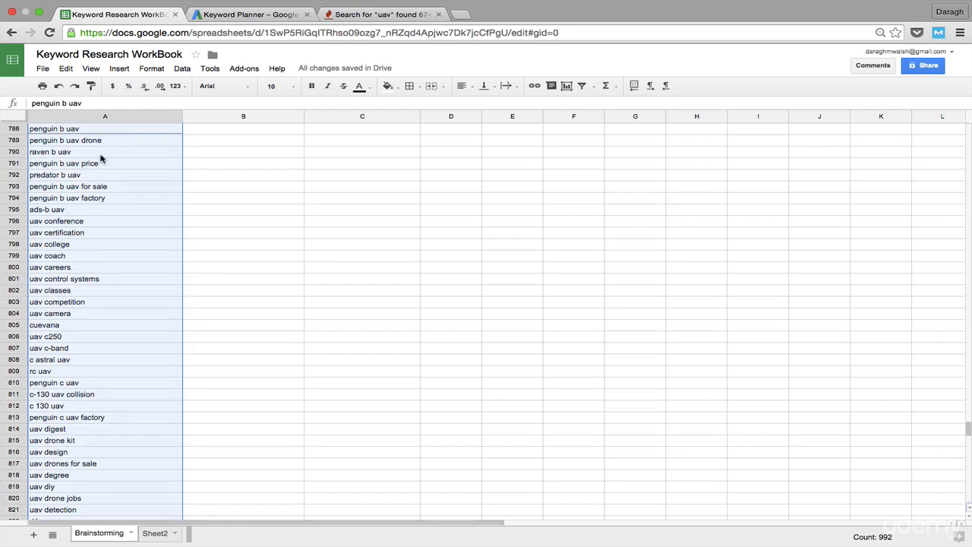
Back in the Keyword Planner, paste the copied keywords into the search volume form and get their search volume.
left_click(220, 15)
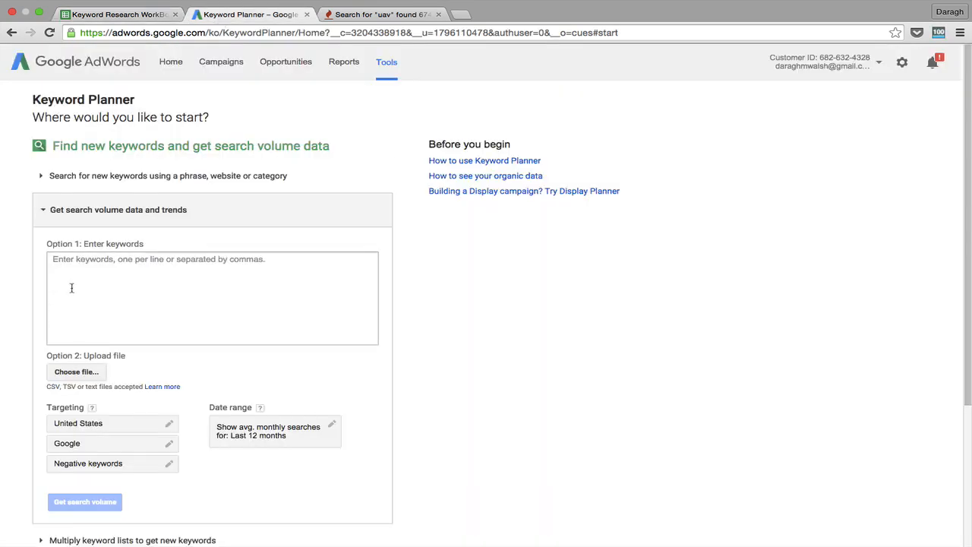
left_click(72, 287)
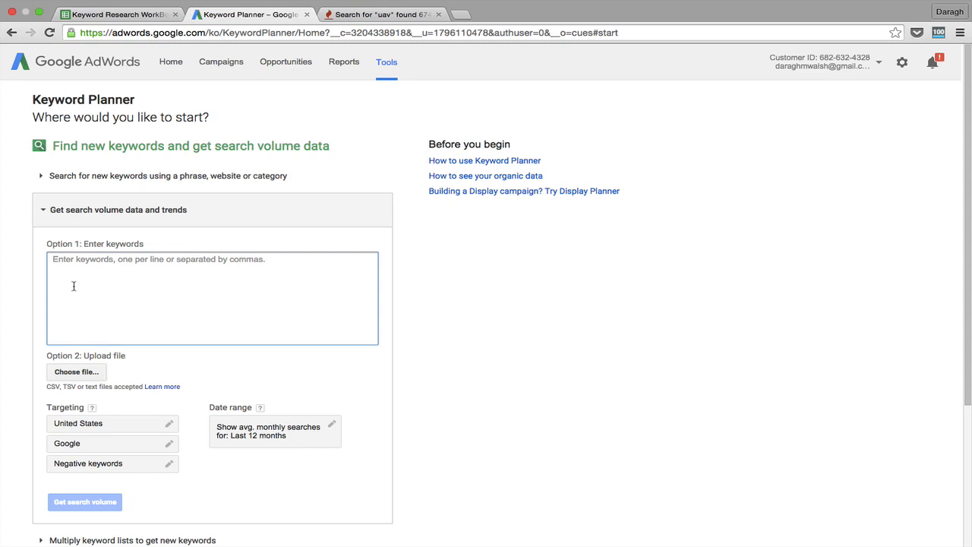
key("super+v")
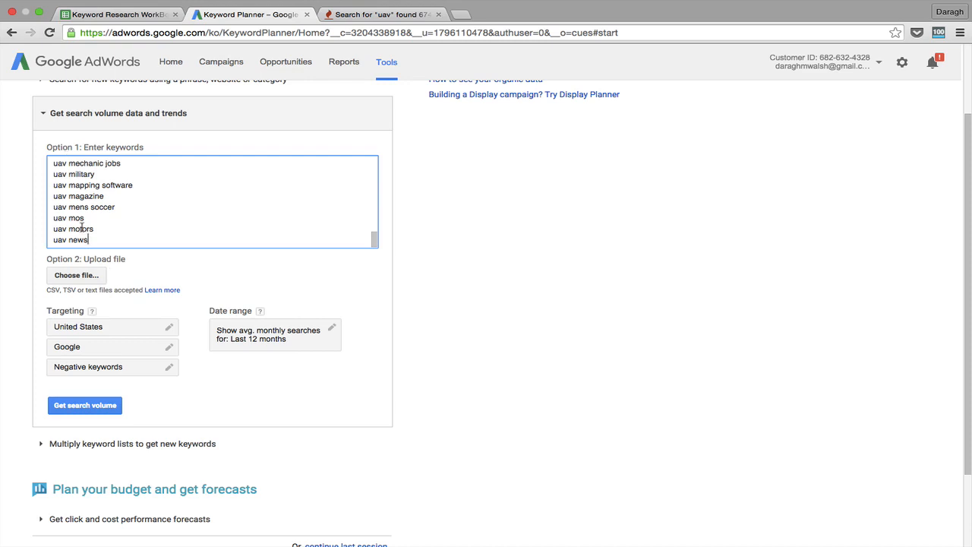
left_click(74, 406)
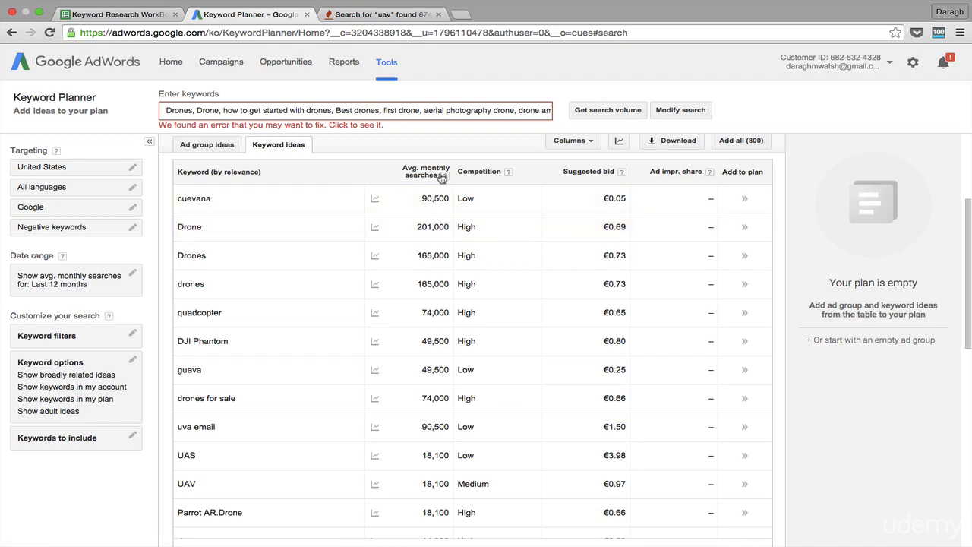
Examine the keyword ideas and their average monthly searches, including Drone, quadcopter, drones for sale and Parrot AR.Drone.
double_click(422, 226)
scroll(289, 319, "down", 1)
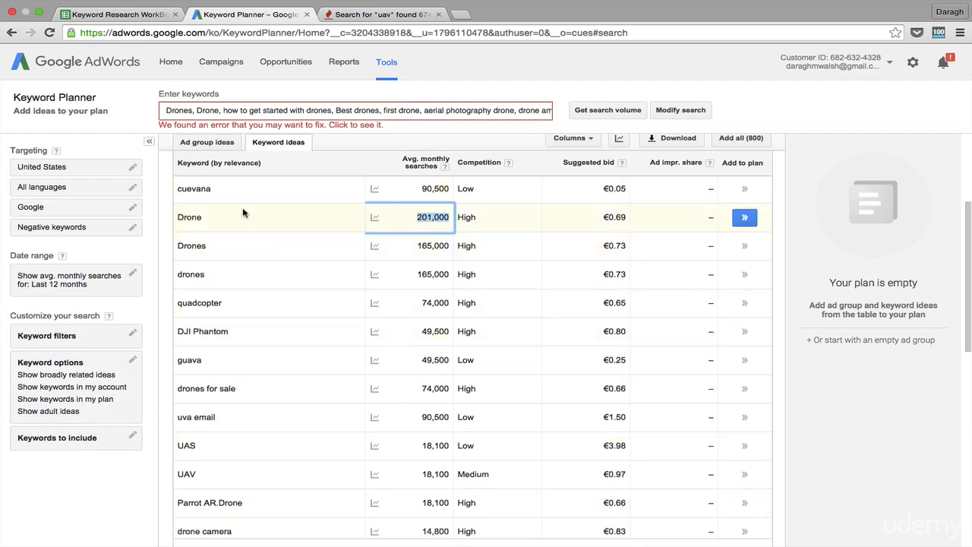
mouse_move(245, 217)
left_click_drag(179, 217, 201, 220)
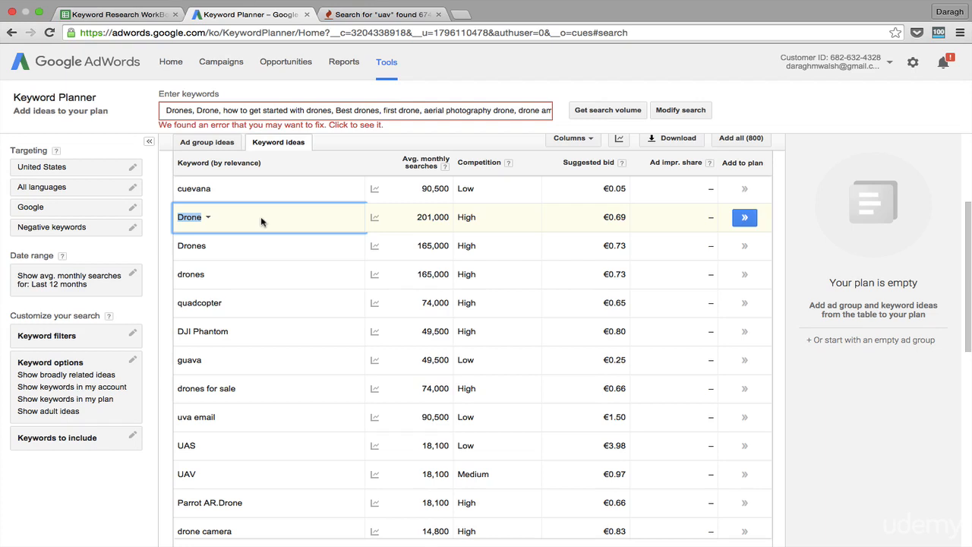
scroll(243, 235, "down", 1)
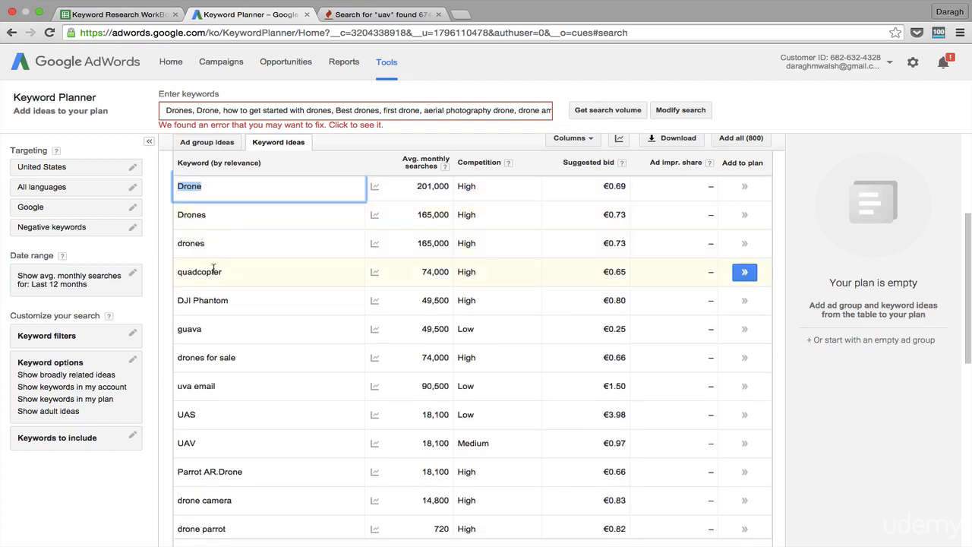
left_click_drag(180, 274, 218, 269)
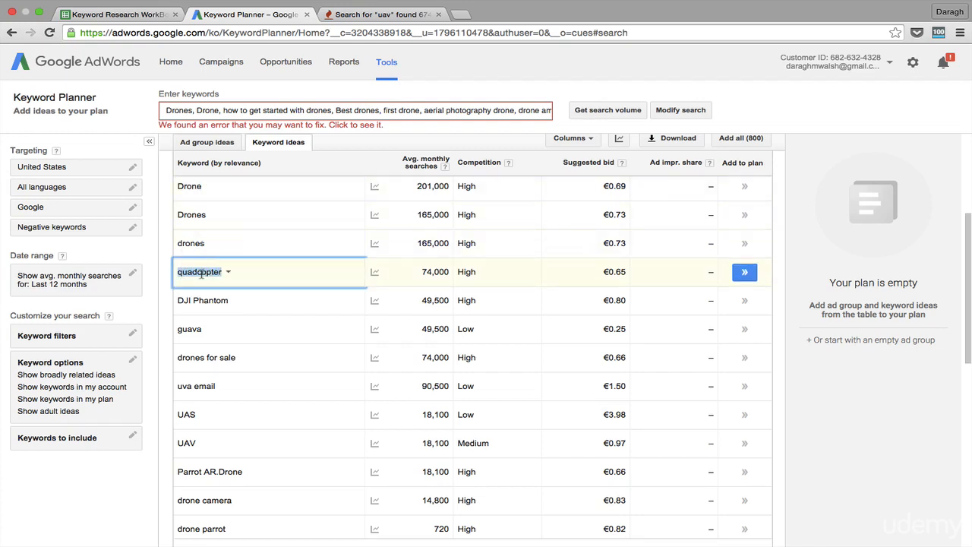
scroll(202, 273, "down", 1)
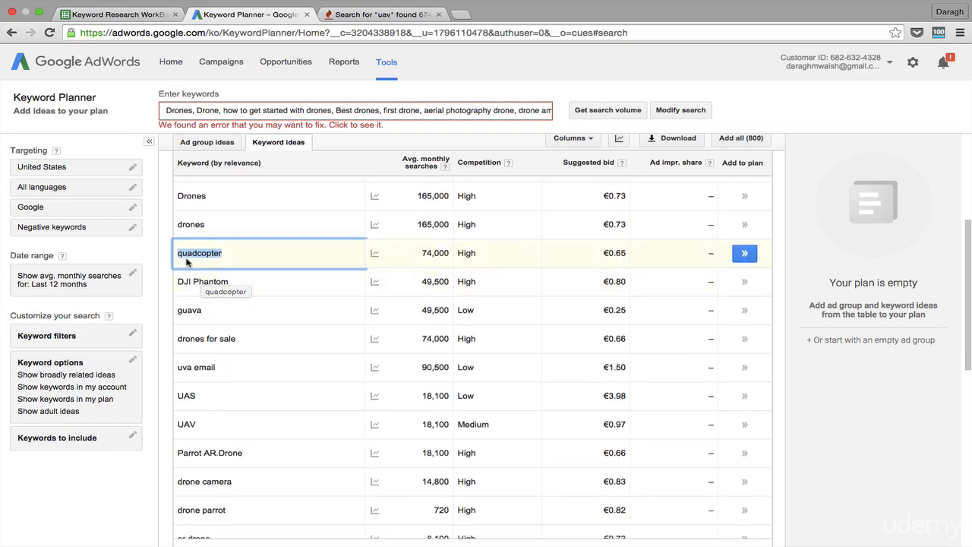
scroll(206, 258, "down", 2)
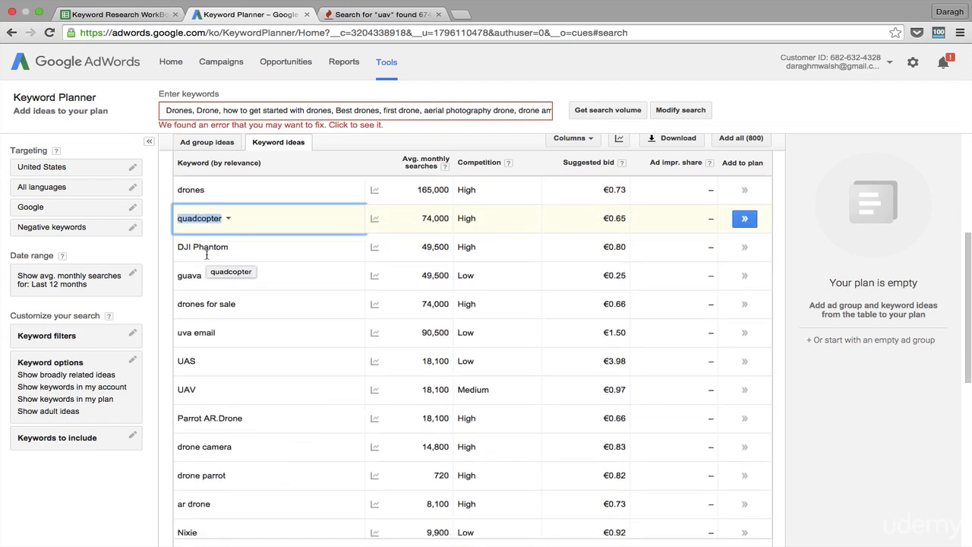
left_click_drag(179, 294, 238, 297)
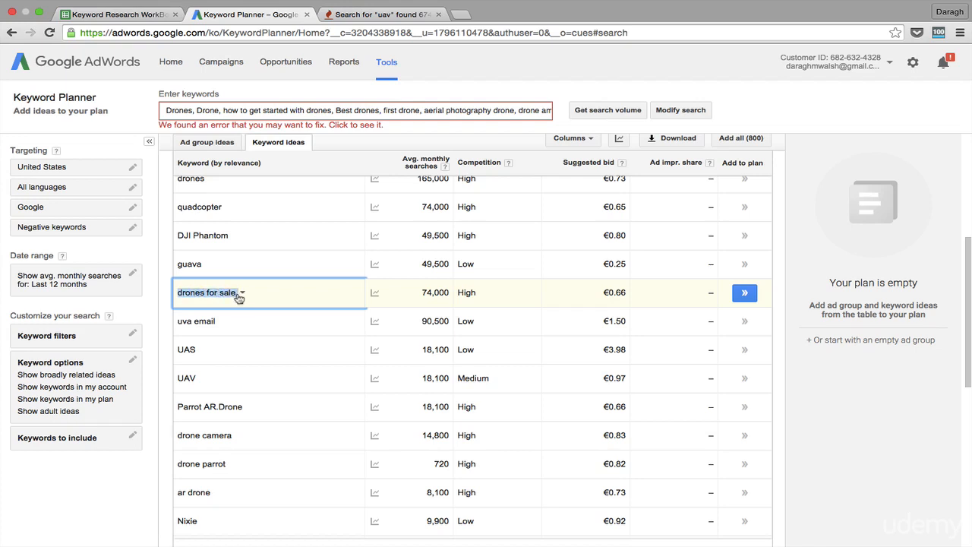
scroll(247, 296, "down", 1)
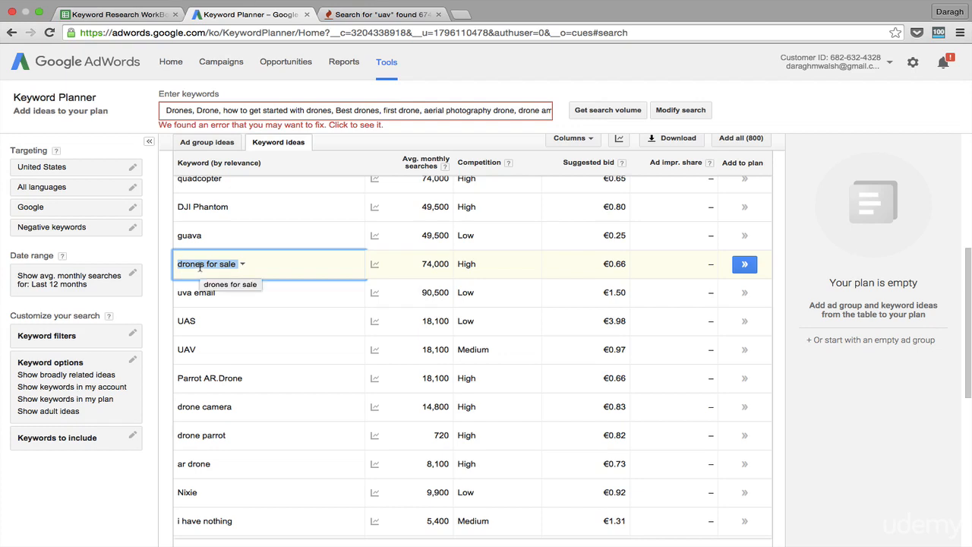
scroll(199, 265, "down", 1)
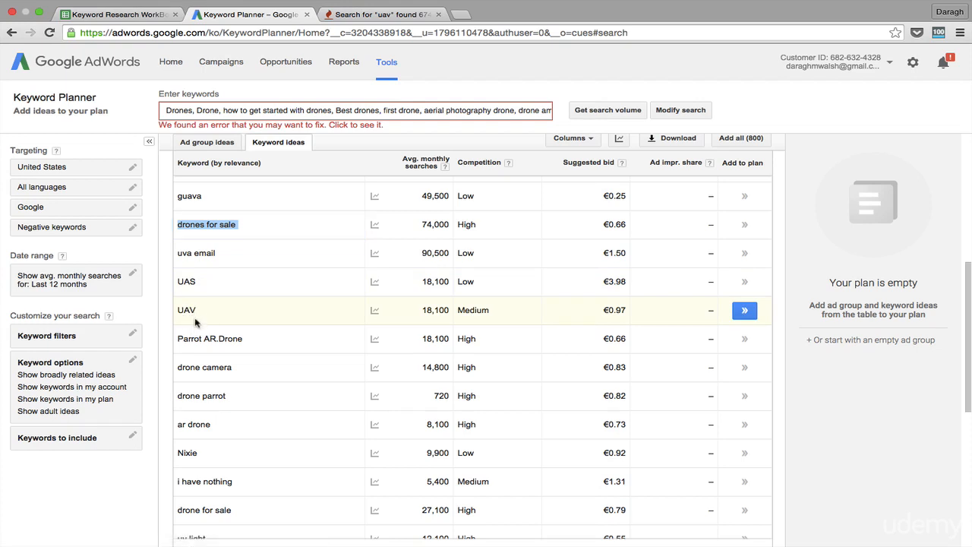
scroll(213, 317, "down", 1)
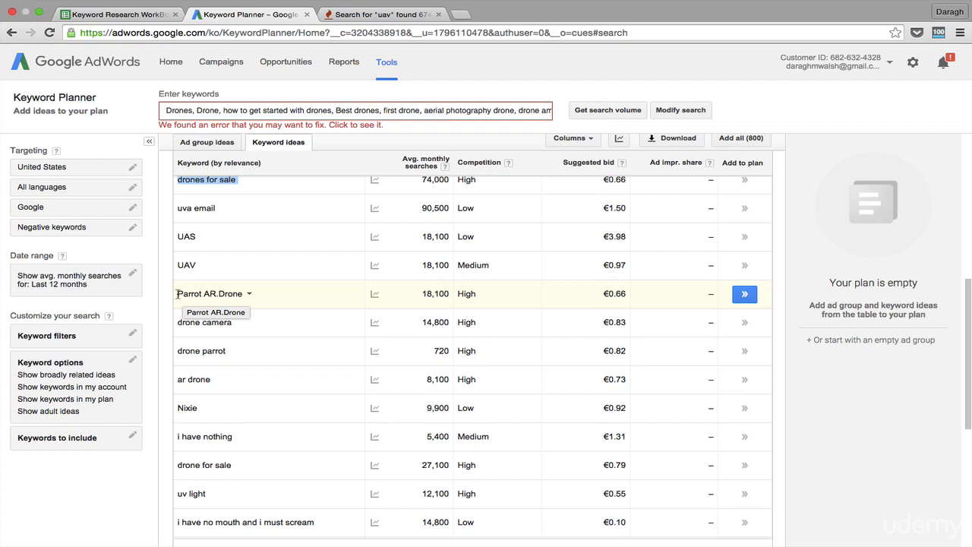
left_click_drag(177, 293, 241, 294)
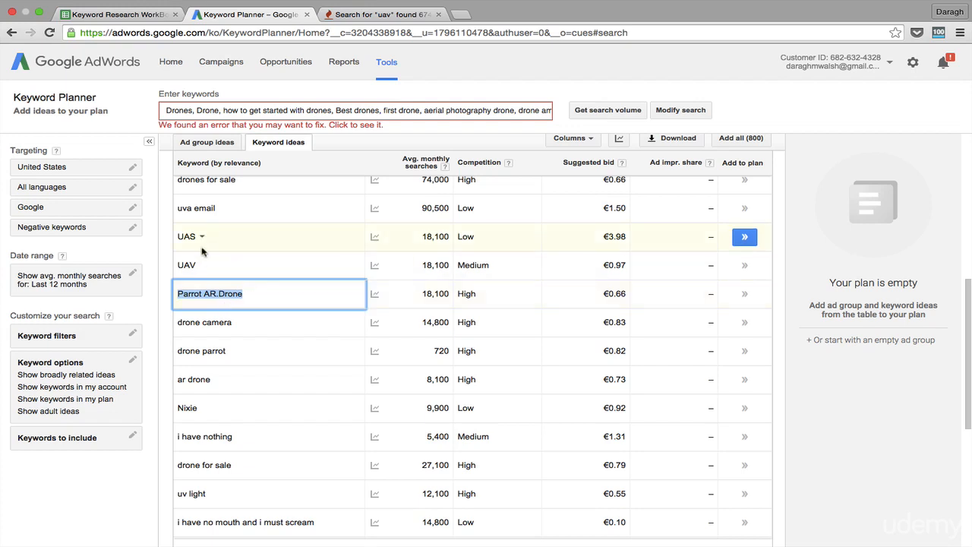
scroll(243, 375, "up", 5)
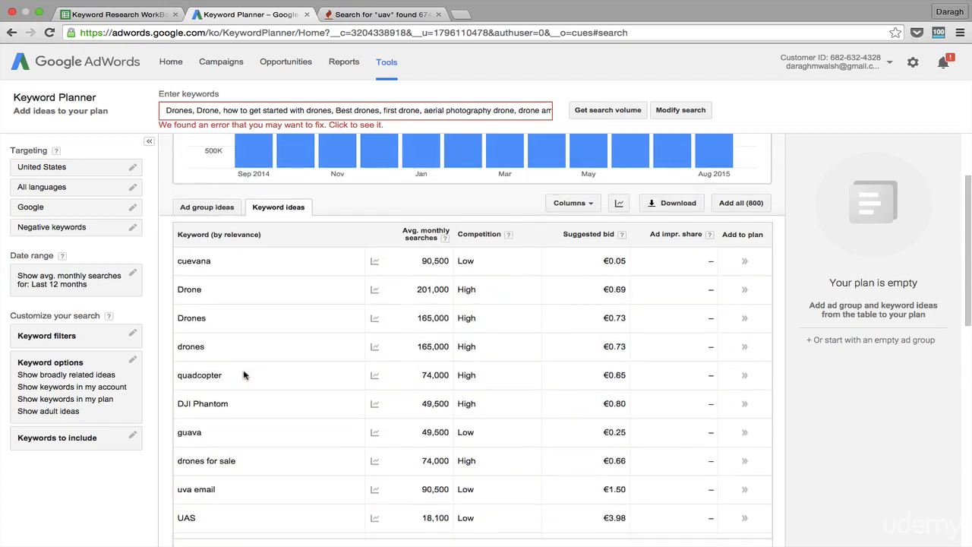
scroll(243, 374, "down", 1)
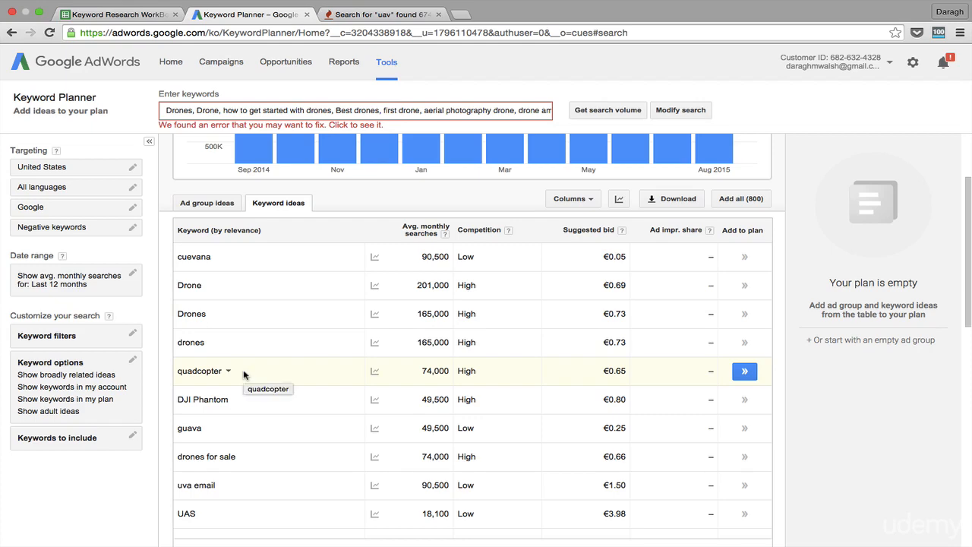
scroll(243, 374, "down", 3)
key("ctrl+Up")
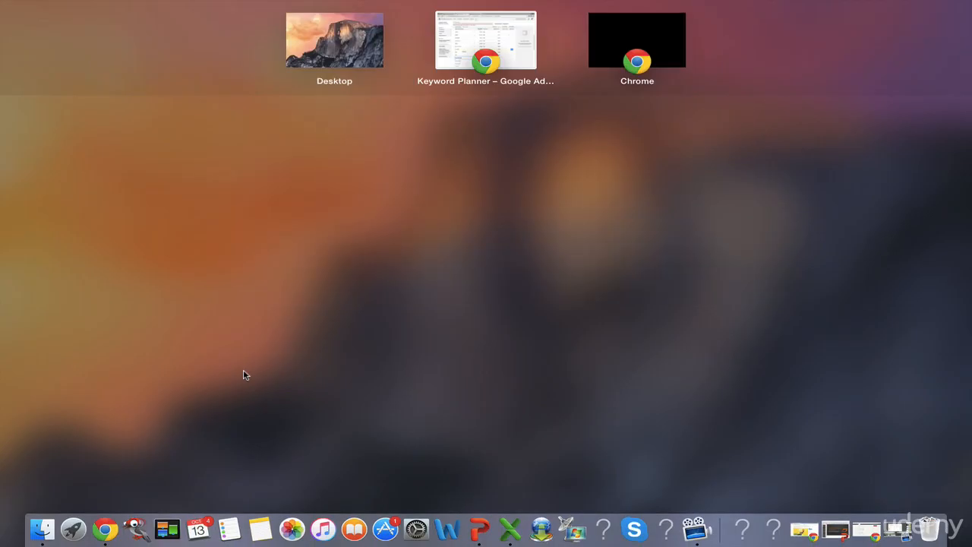
left_click(474, 19)
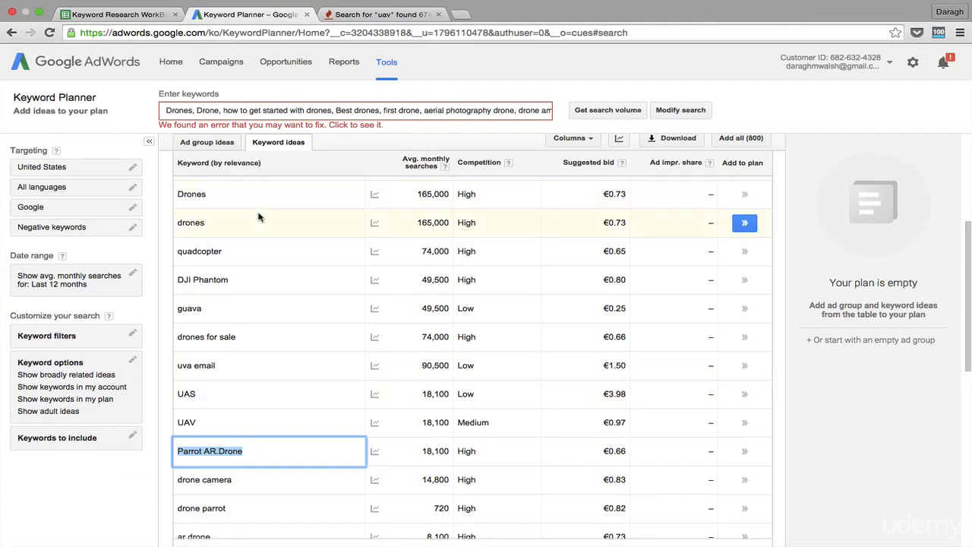
Compare the monthly search trends and average monthly searches across the keyword ideas, starting with the broad term Drone.
mouse_move(372, 249)
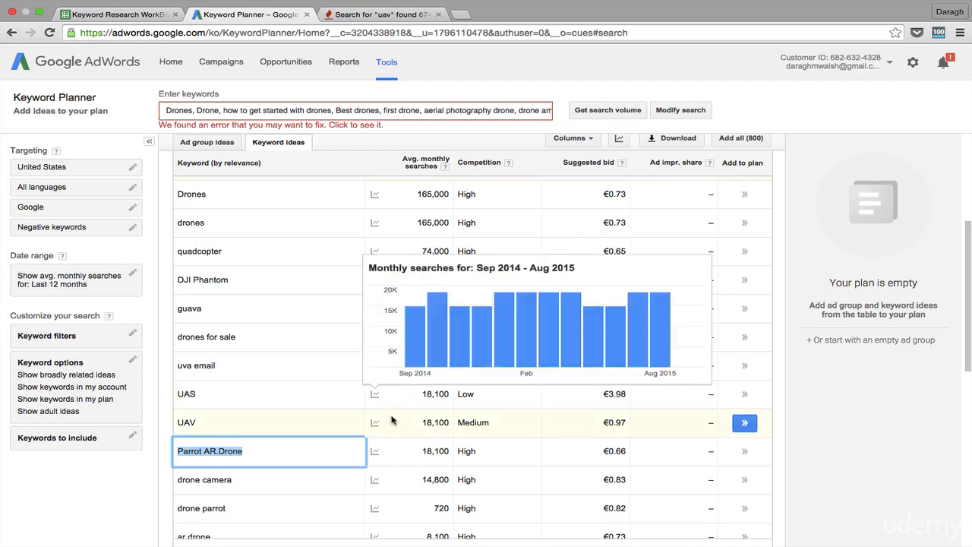
left_click(471, 139)
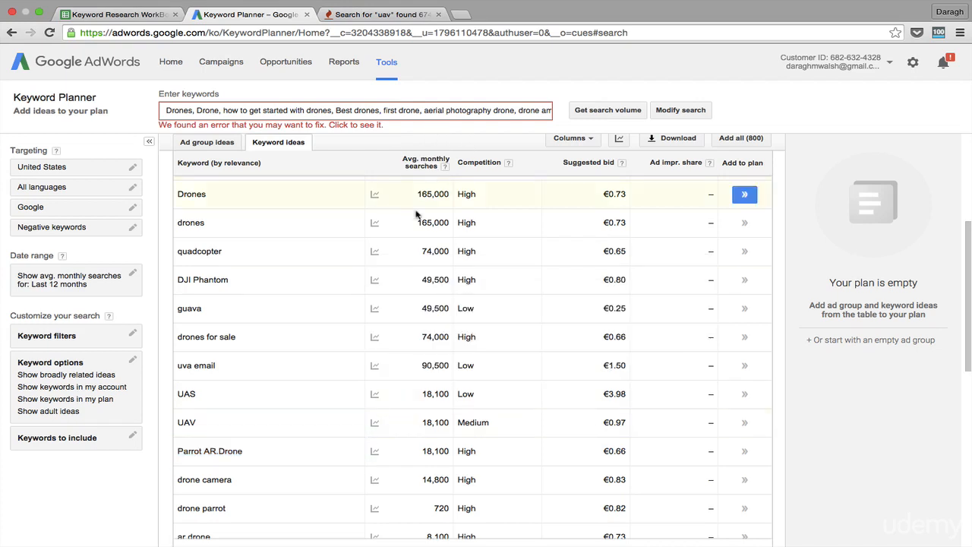
scroll(416, 216, "up", 1)
scroll(408, 225, "up", 1)
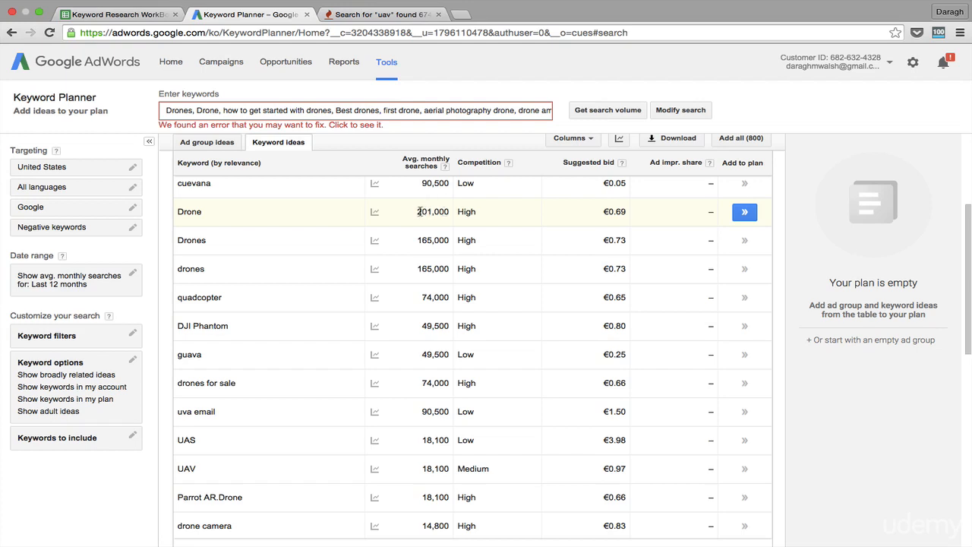
left_click_drag(417, 212, 446, 211)
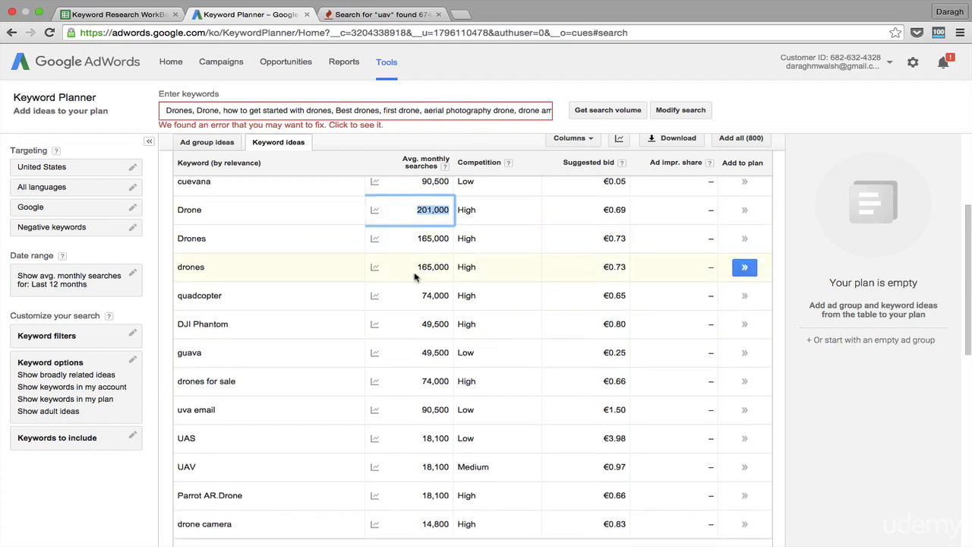
scroll(415, 278, "down", 1)
scroll(415, 278, "down", 1)
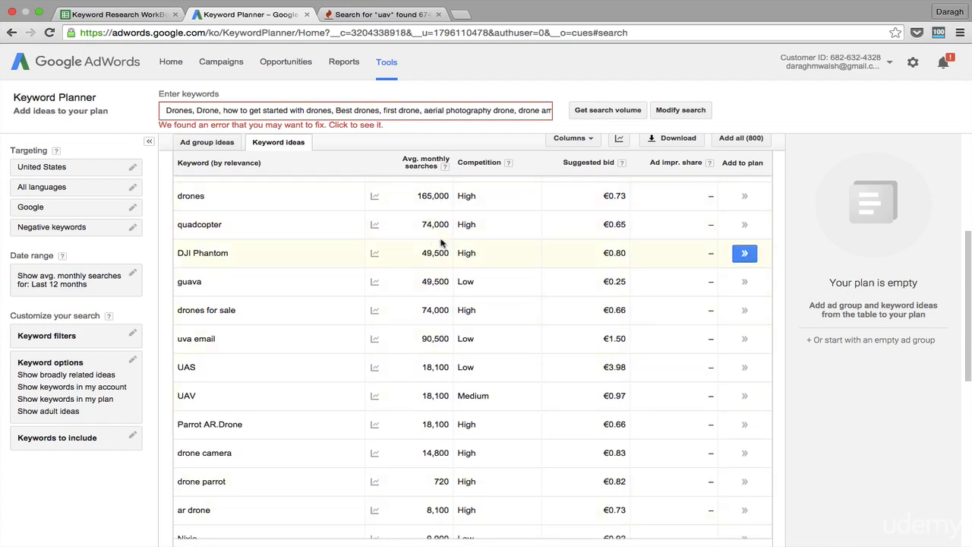
scroll(439, 321, "down", 1)
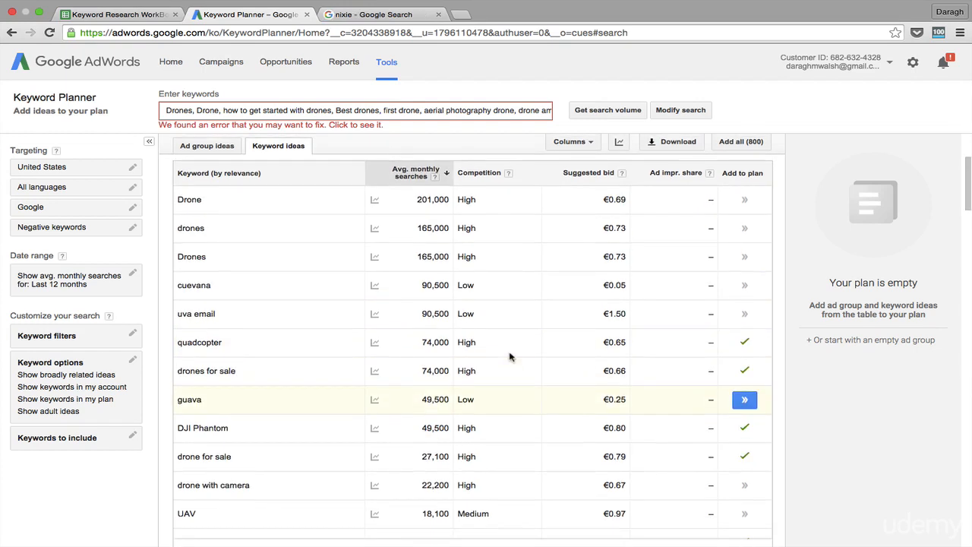
Sort the keyword ideas by average monthly searches from highest to lowest and add quadcopter to the plan.
scroll(438, 175, "up", 2)
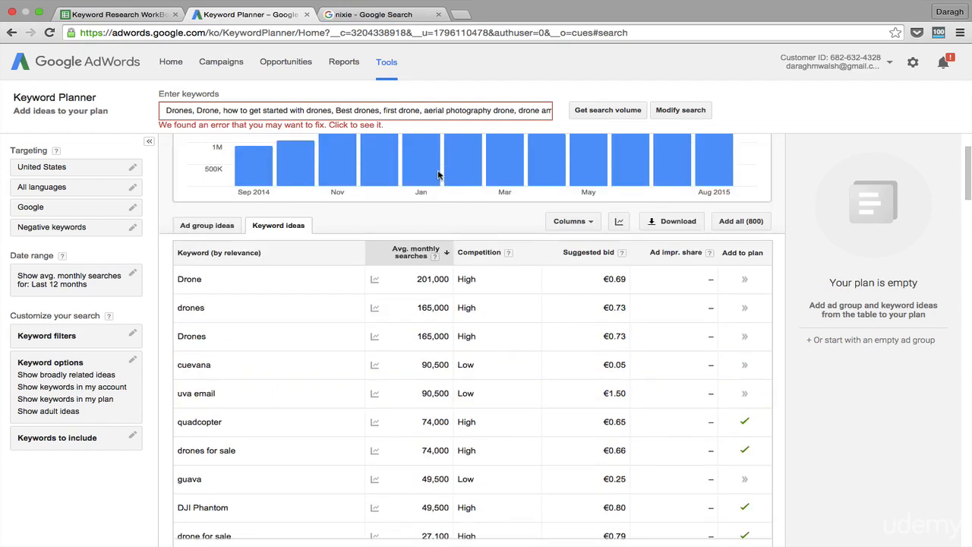
left_click(416, 252)
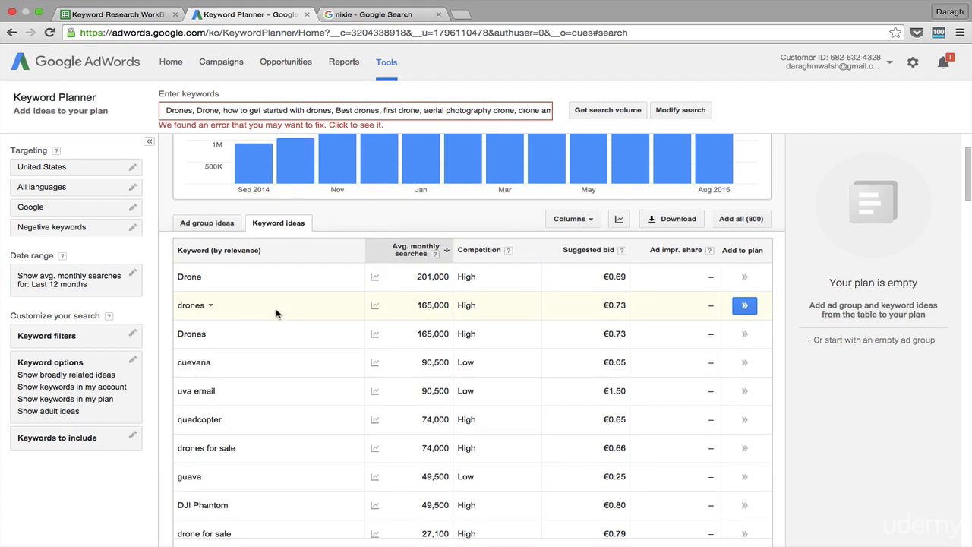
scroll(275, 311, "down", 2)
scroll(275, 314, "down", 3)
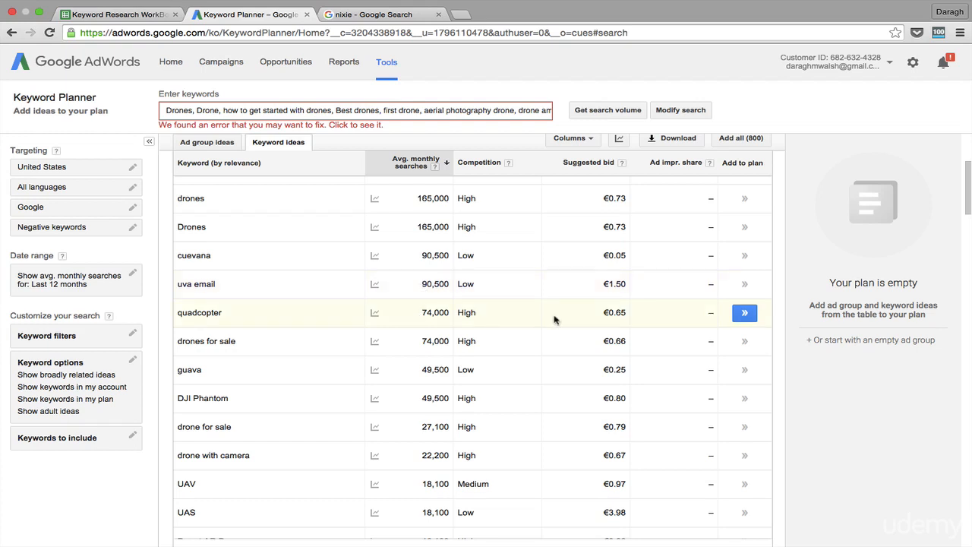
left_click(744, 312)
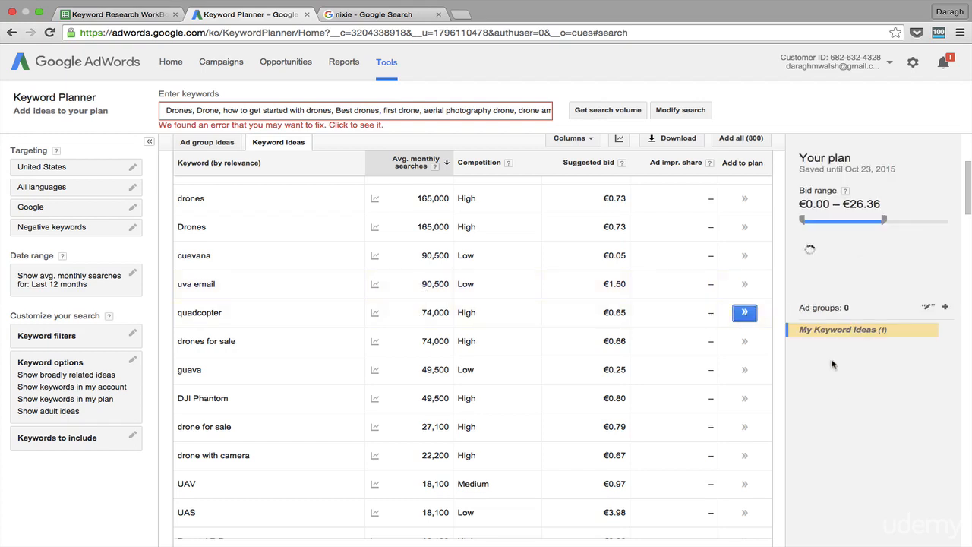
Add the keyword idea drones for sale to the plan, alongside quadcopter.
scroll(479, 291, "down", 1)
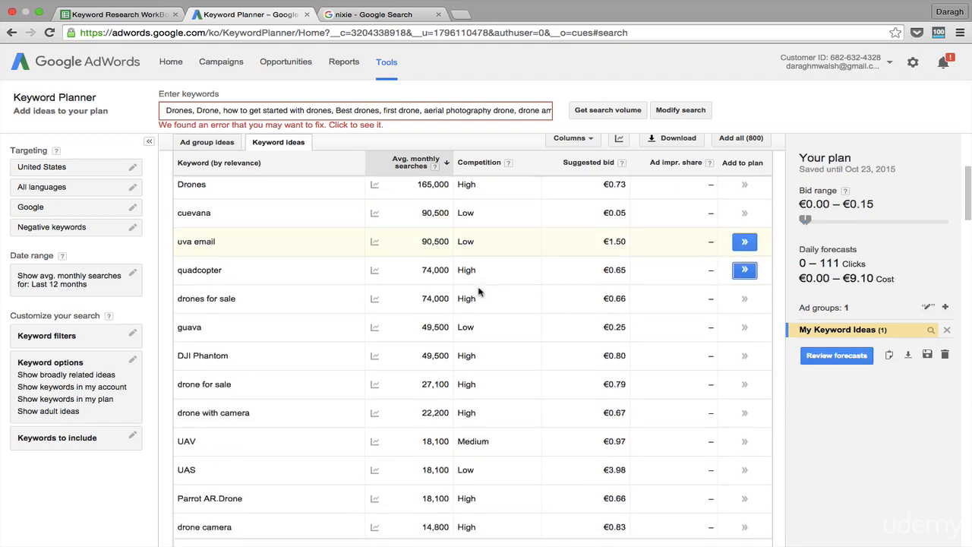
scroll(478, 291, "down", 1)
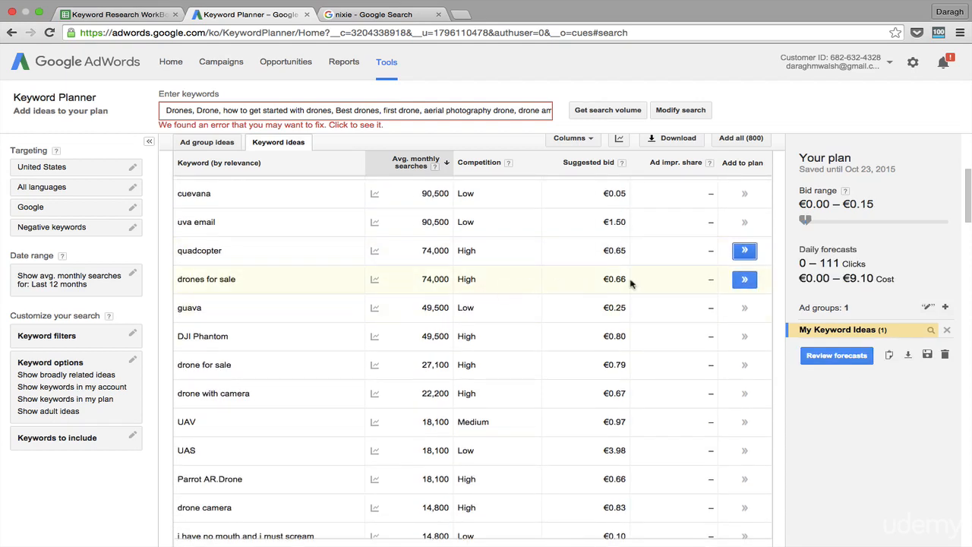
left_click(742, 279)
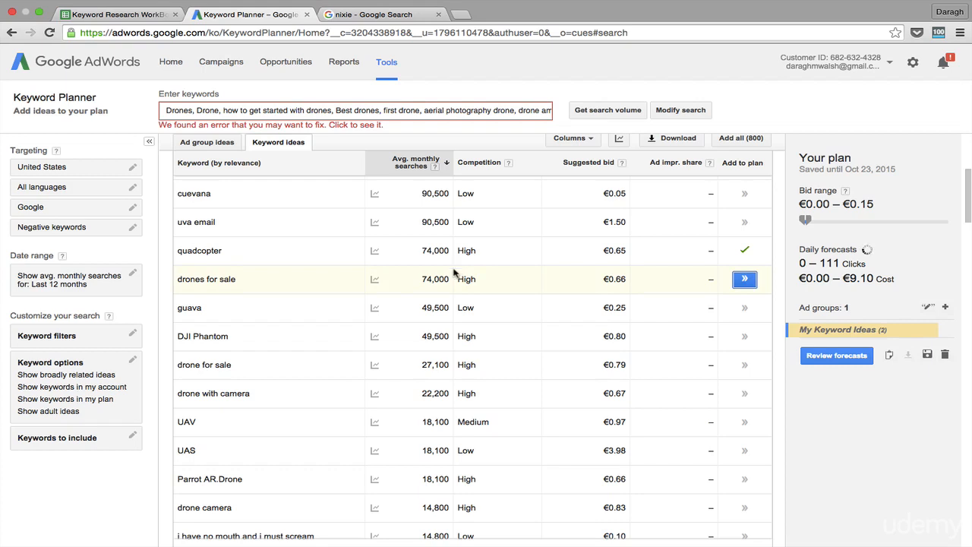
Add the keyword ideas UAS and Parrot AR.Drone to the plan.
scroll(392, 304, "down", 2)
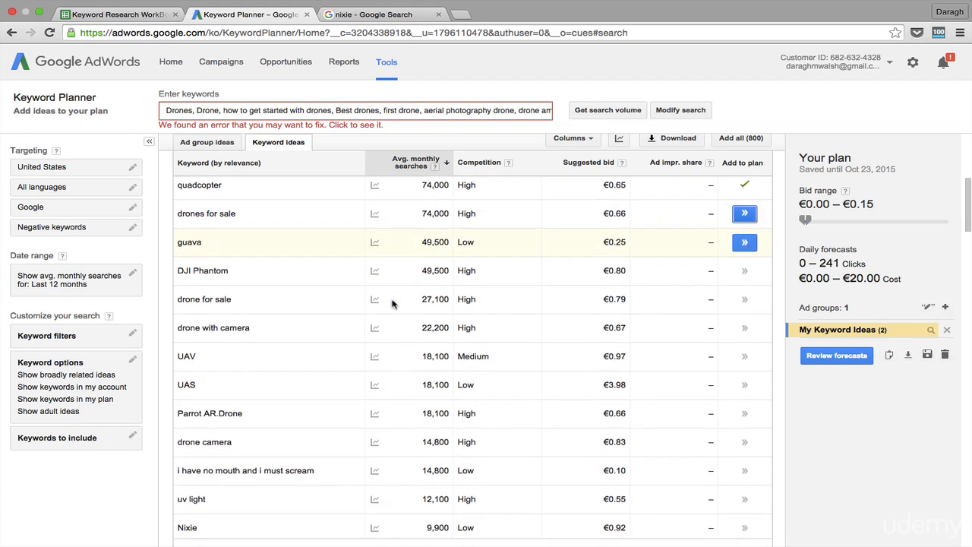
scroll(393, 304, "down", 2)
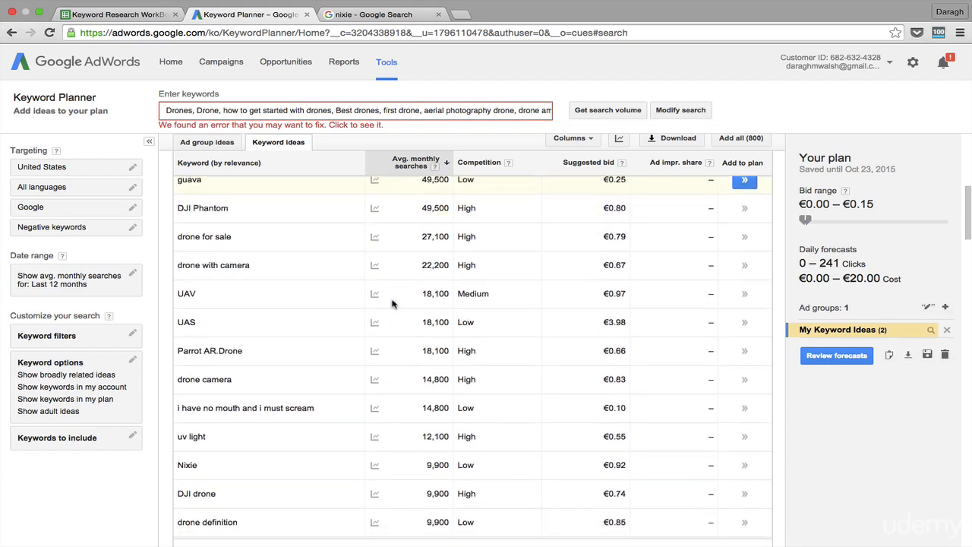
scroll(392, 304, "down", 2)
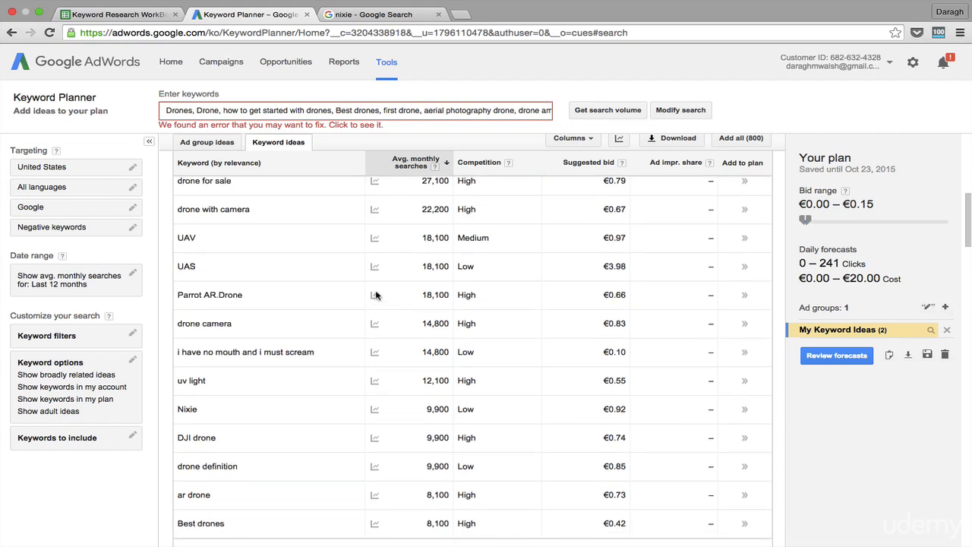
left_click(744, 266)
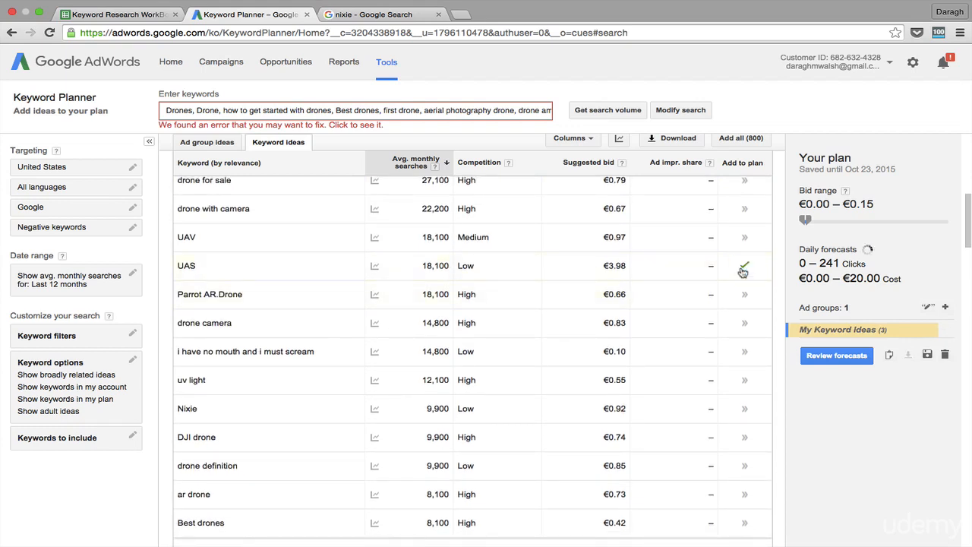
left_click(740, 300)
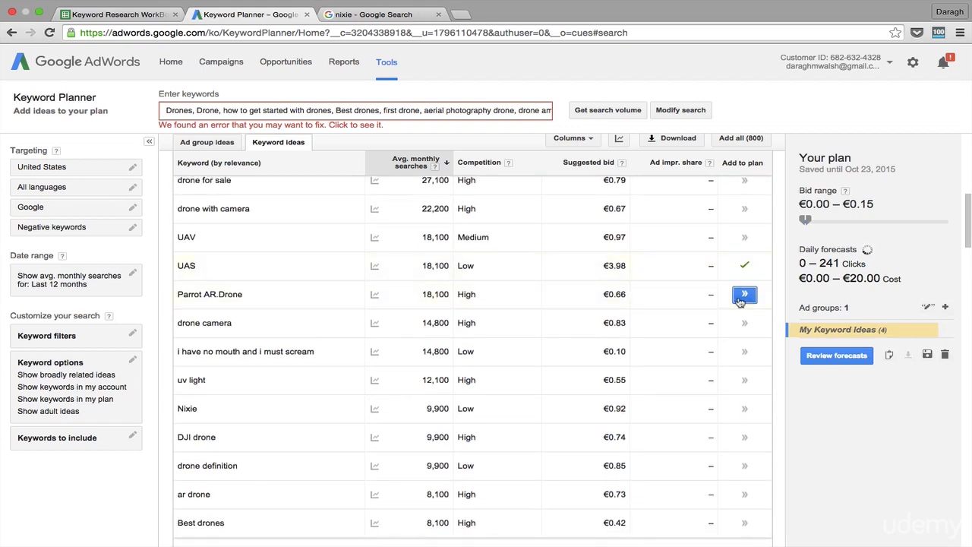
Add the keyword idea drone camera to the plan.
left_click(733, 319)
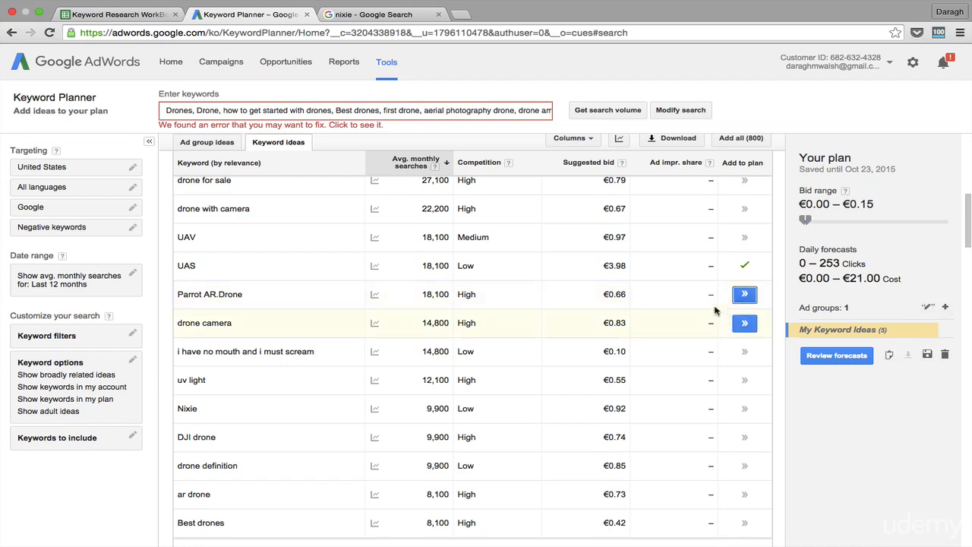
left_click(747, 293)
scroll(750, 294, "down", 1)
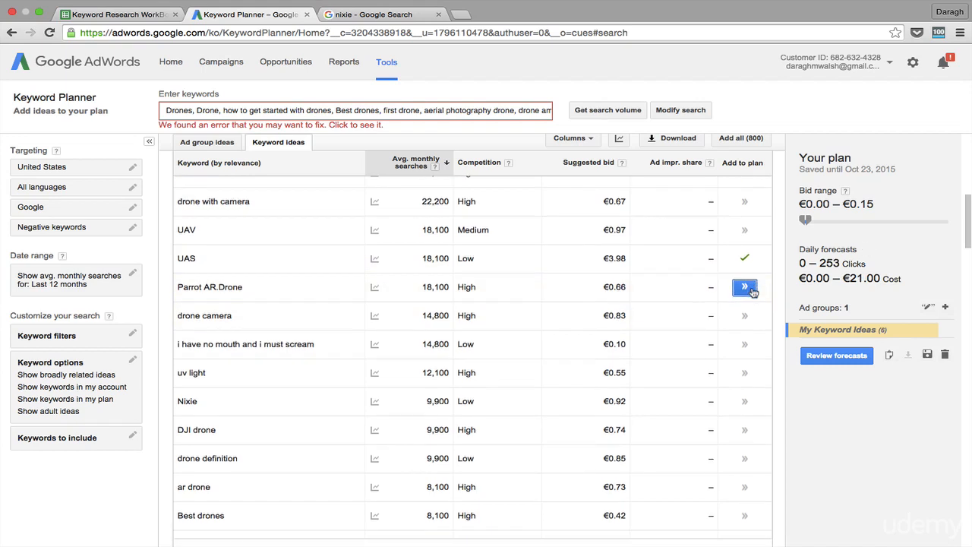
left_click(744, 295)
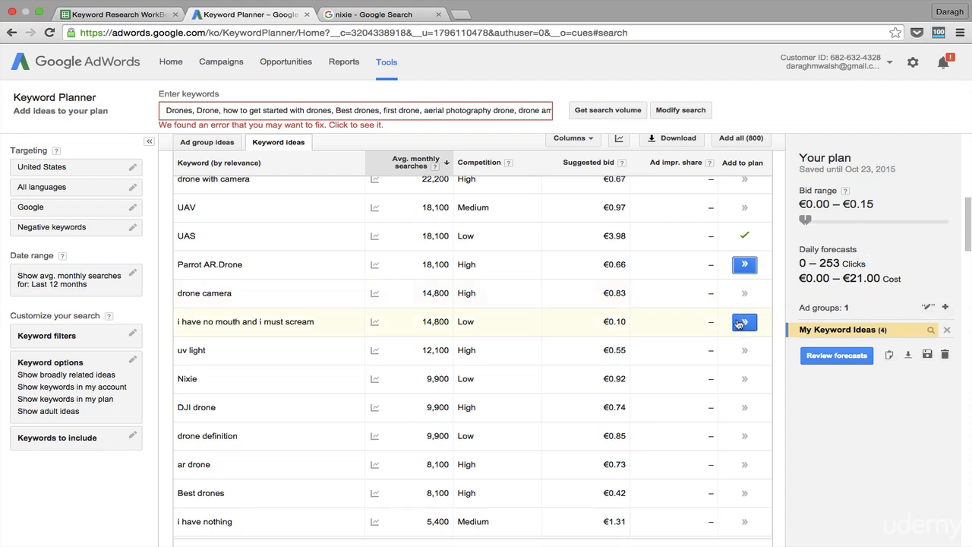
left_click(744, 293)
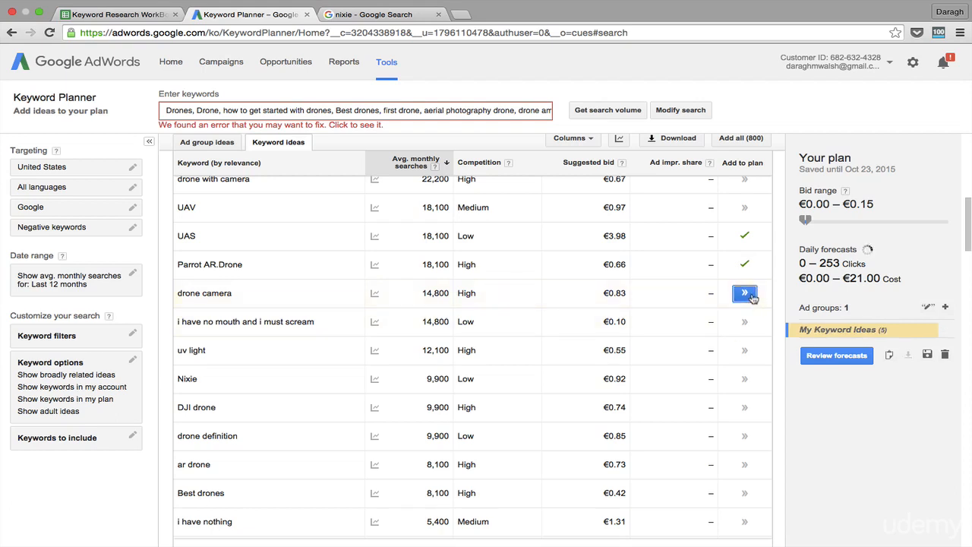
Add the keyword idea Nixie to the plan and check what it refers to in the open Google results for nixie.
left_click(744, 380)
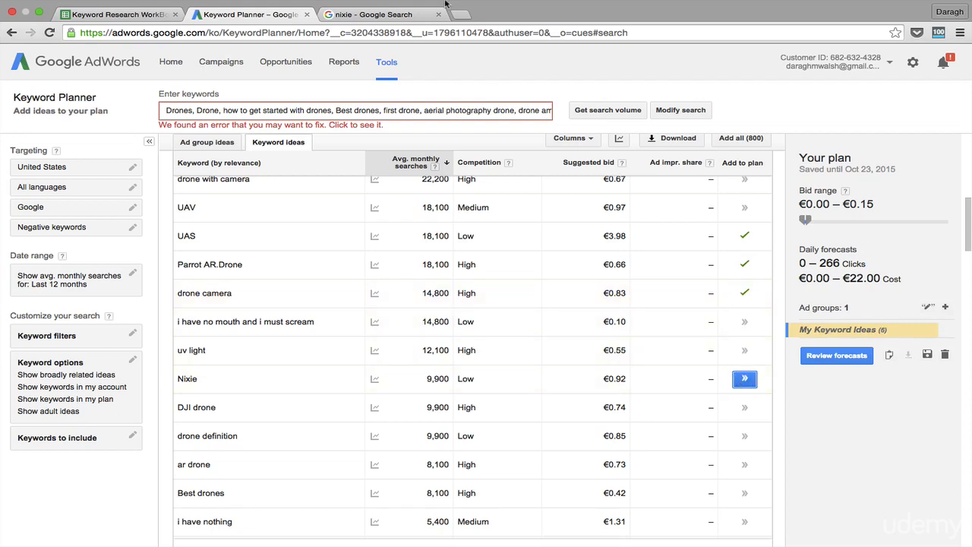
left_click(383, 28)
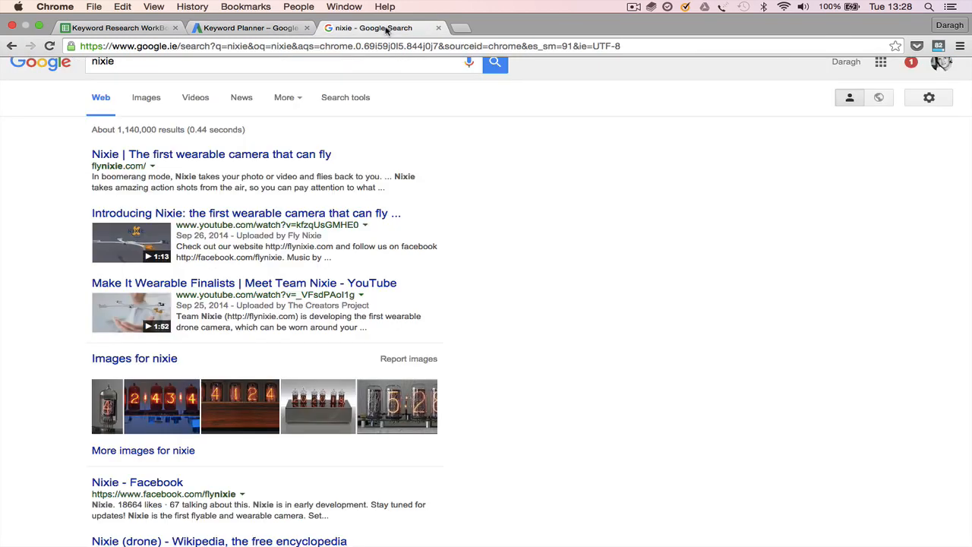
left_click(251, 28)
Add the keyword ideas ar drone and Best drones to the plan in the Keyword Planner.
scroll(654, 350, "down", 3)
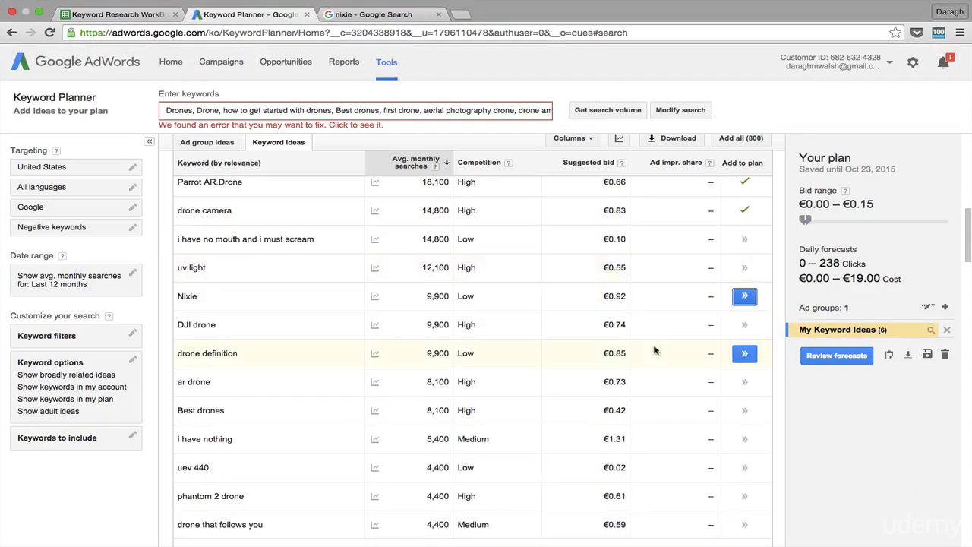
scroll(654, 350, "down", 2)
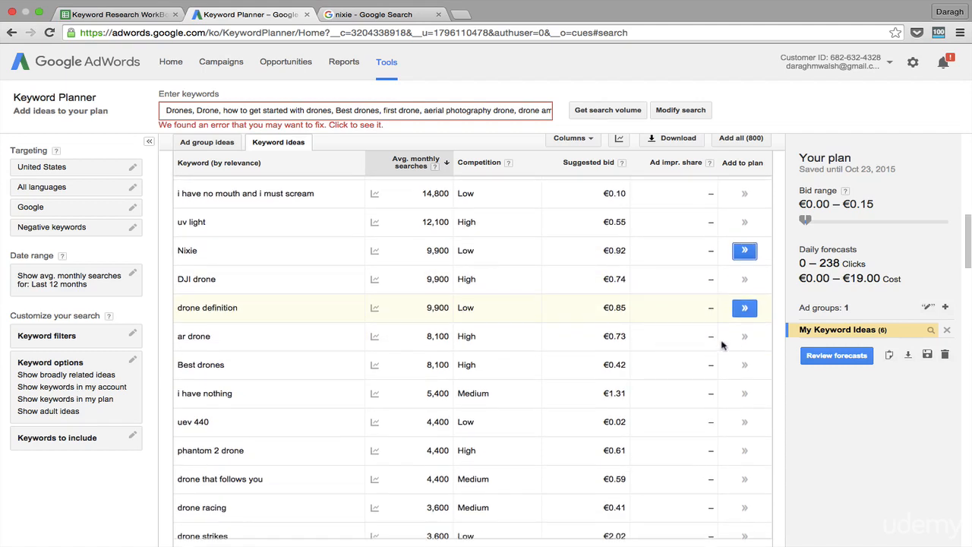
left_click(745, 340)
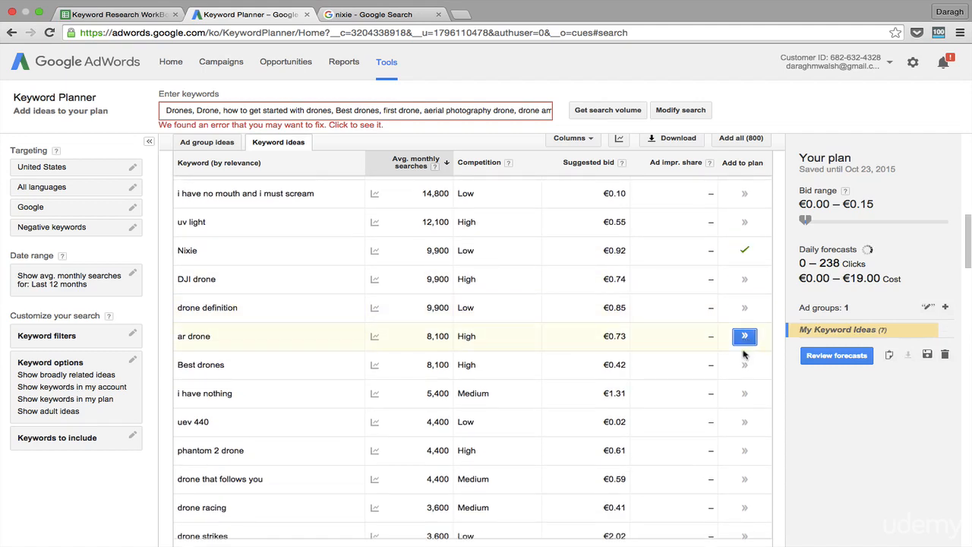
scroll(742, 348, "down", 2)
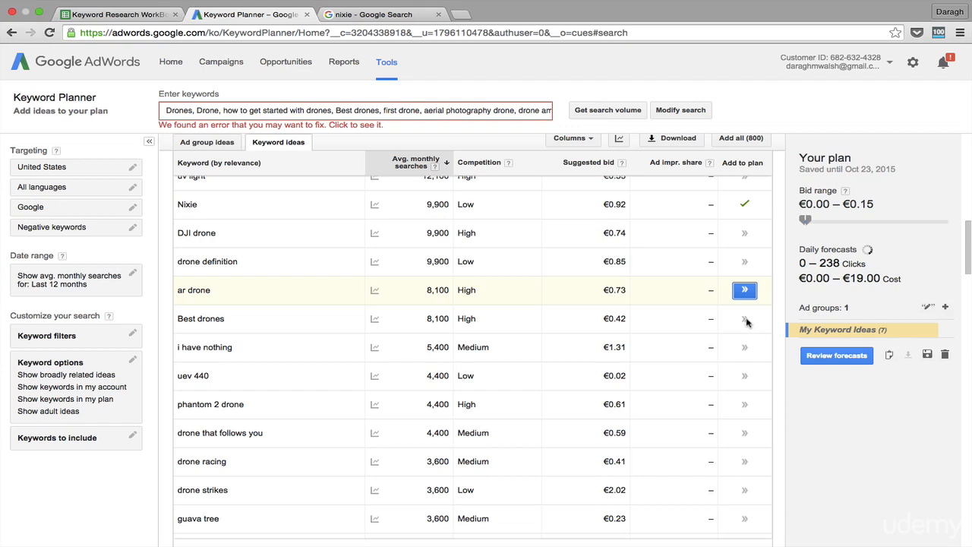
left_click(744, 320)
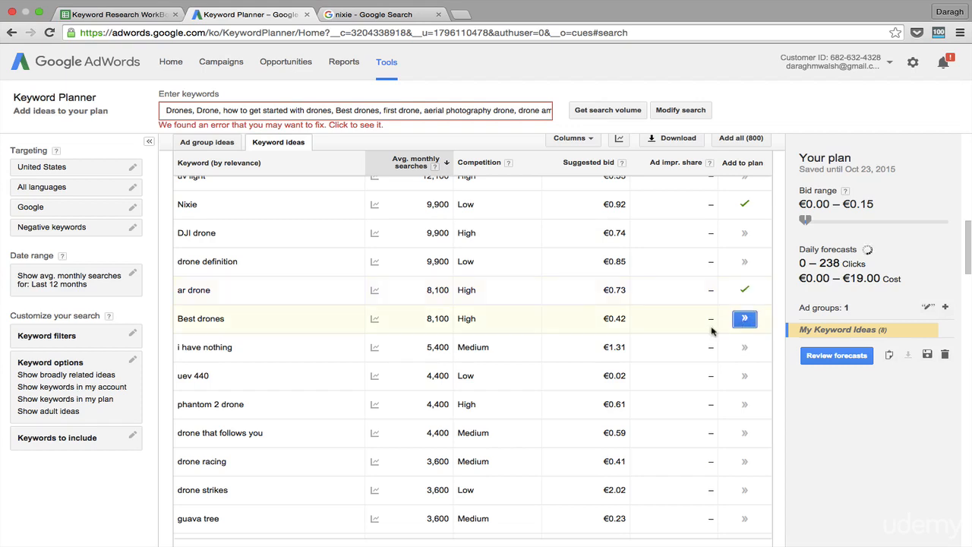
Add the long-tail keyword idea drone that follows you to the plan.
scroll(736, 323, "down", 1)
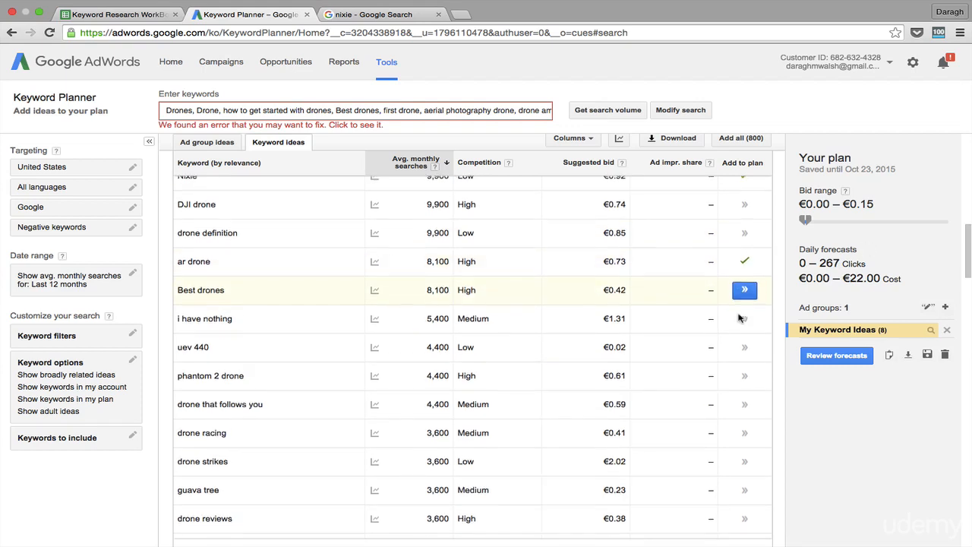
scroll(740, 317, "down", 1)
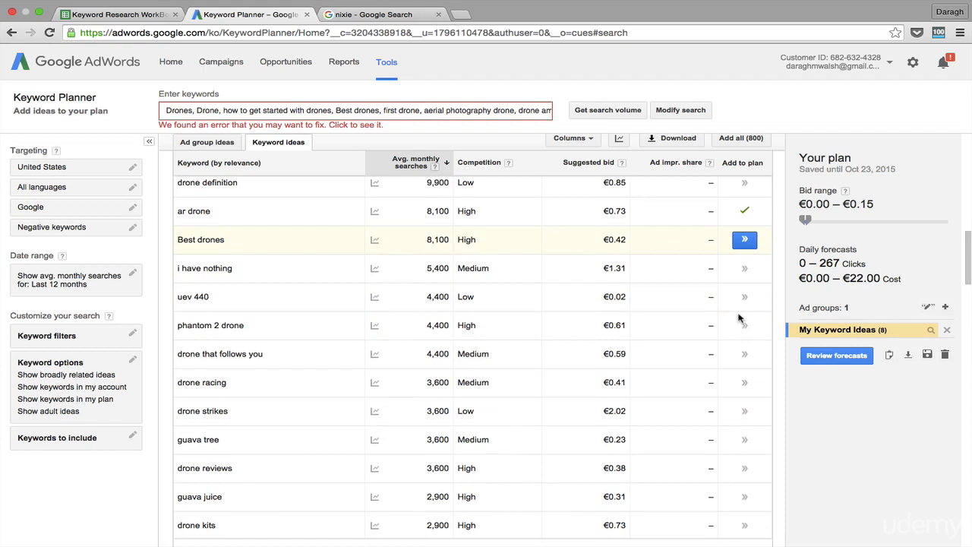
left_click(744, 355)
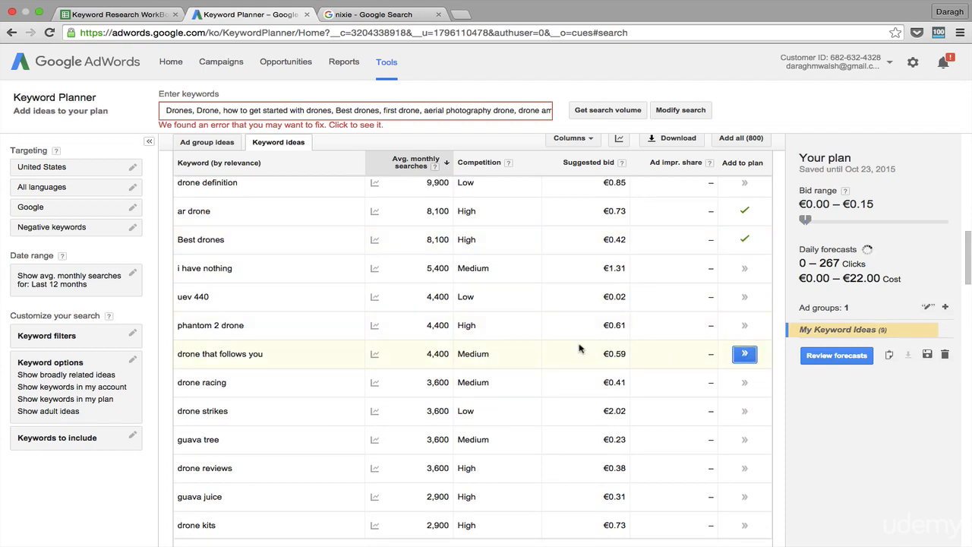
Look through the next lower-volume keyword ideas and add drone reviews to the plan.
scroll(556, 347, "down", 3)
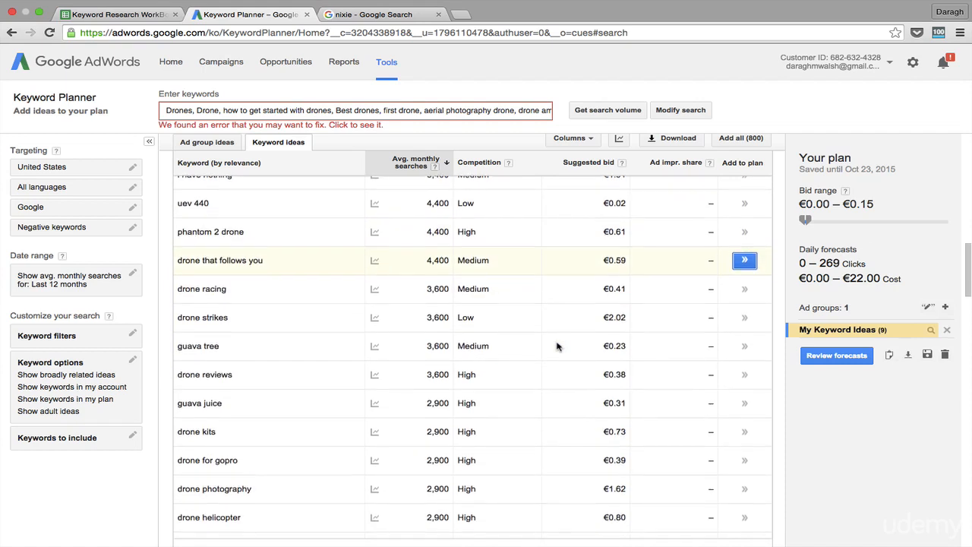
scroll(557, 347, "down", 1)
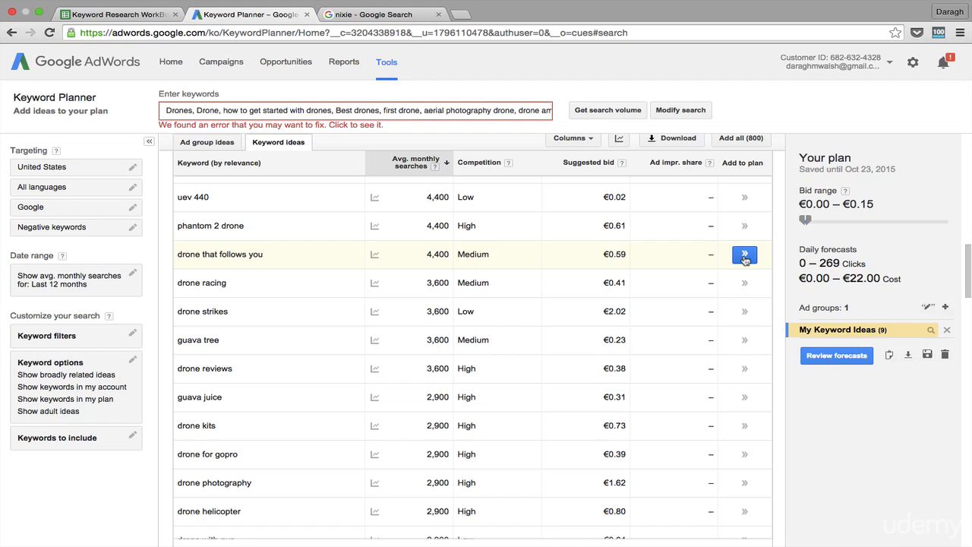
scroll(745, 260, "down", 3)
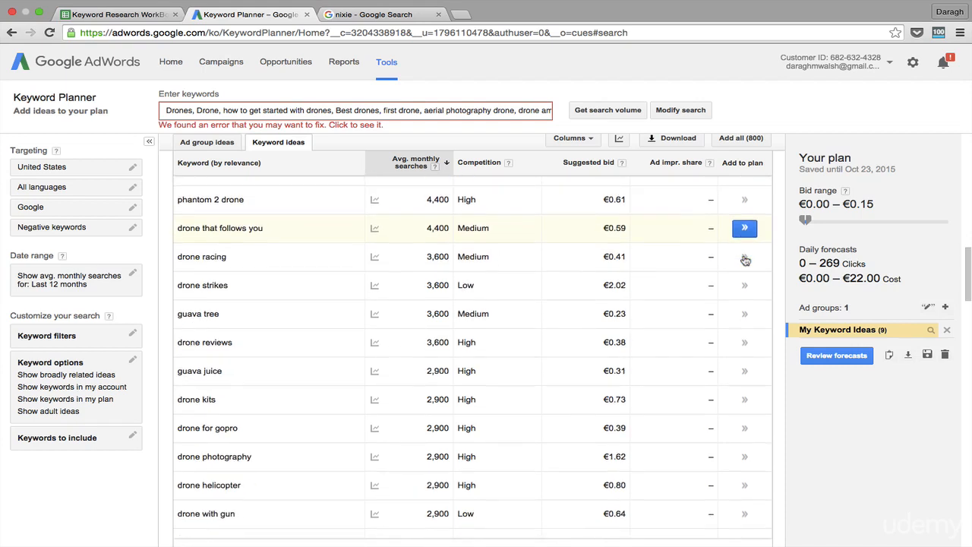
scroll(744, 259, "down", 3)
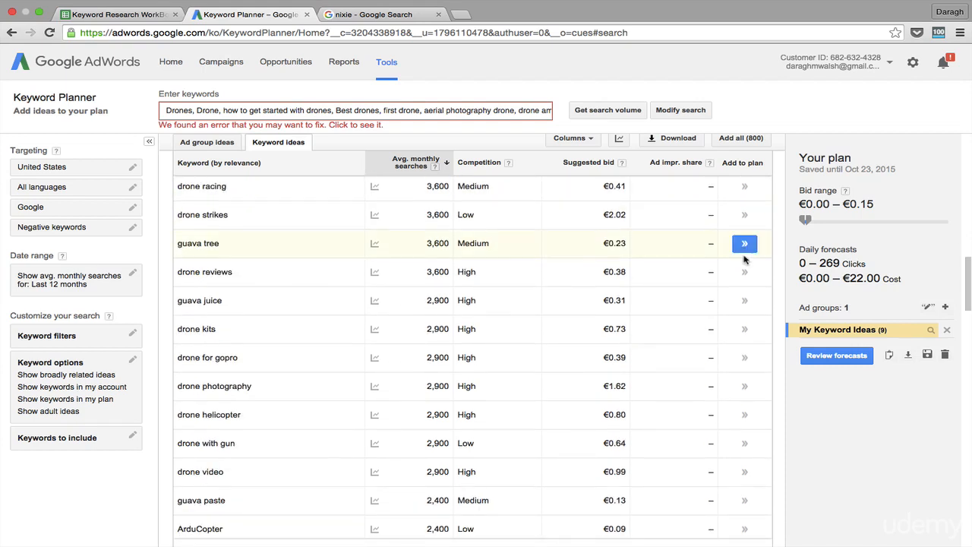
left_click(747, 278)
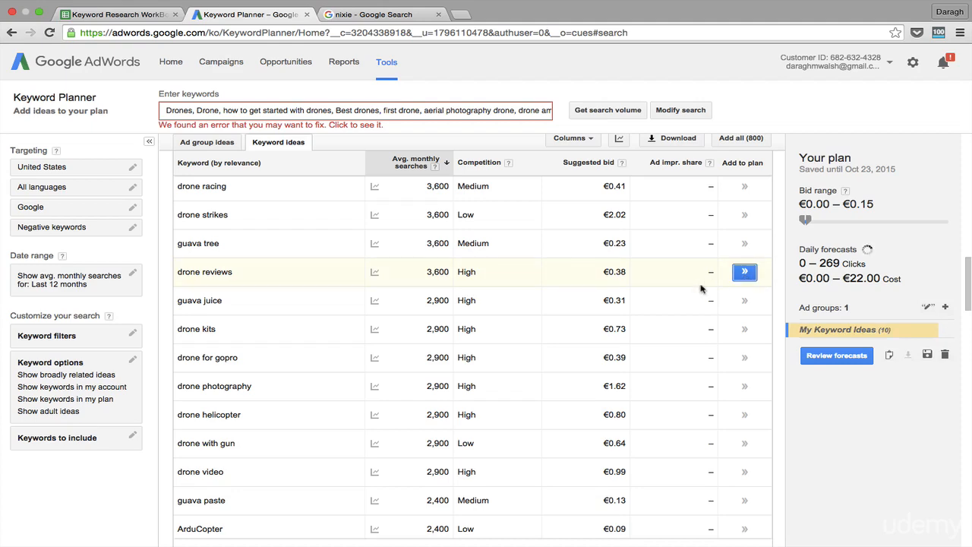
Add the low-competition keyword idea ArduCopter to the plan.
scroll(701, 289, "down", 2)
scroll(702, 288, "down", 3)
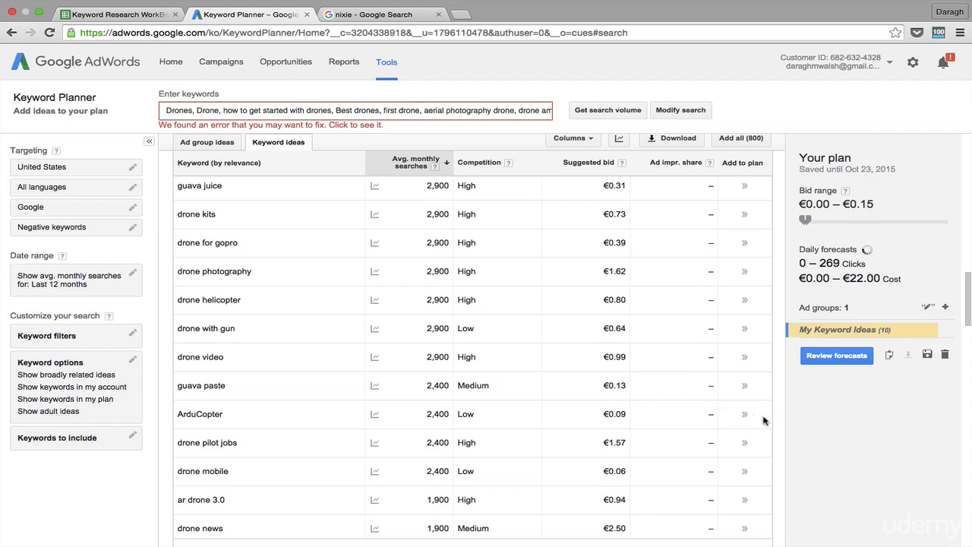
scroll(745, 418, "down", 2)
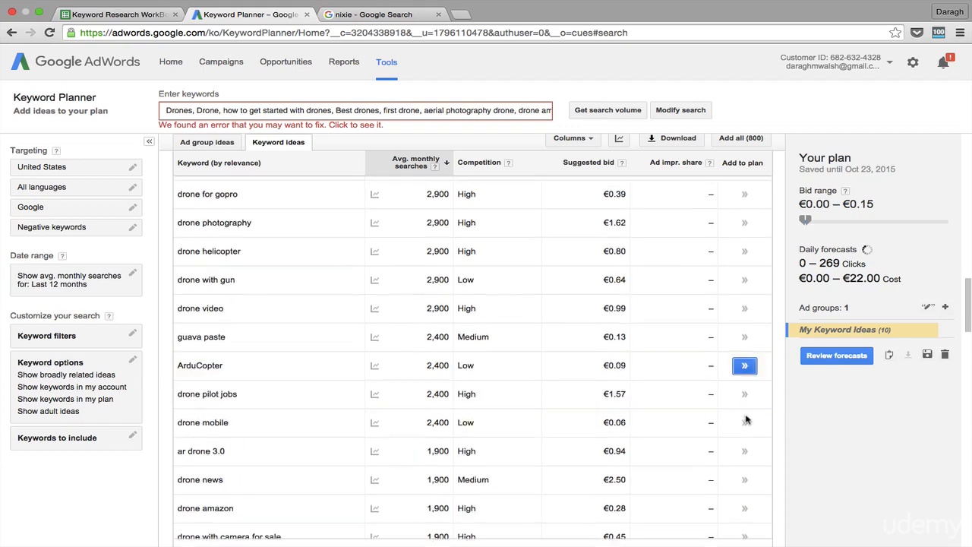
left_click(744, 366)
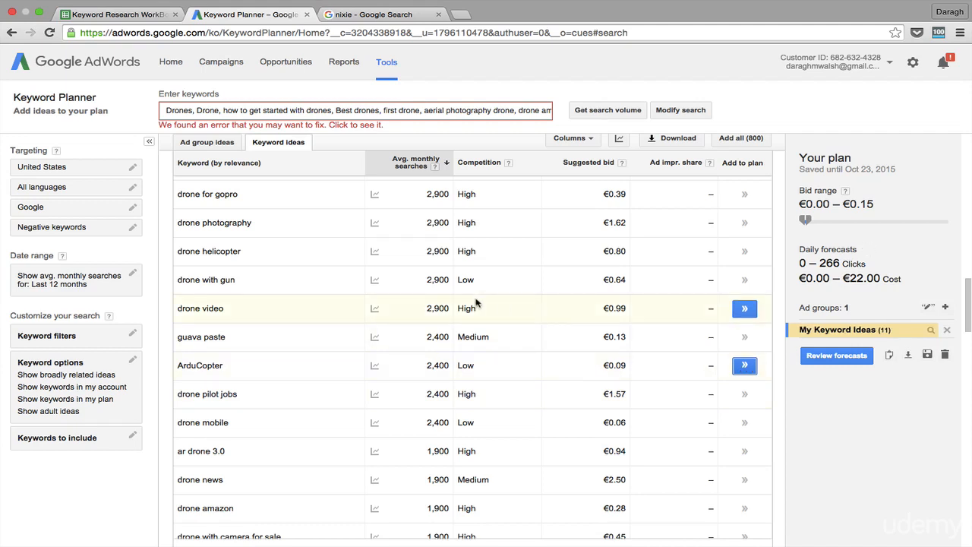
Add the keyword idea drone gopro to the plan and look back over the higher-volume keyword ideas.
scroll(736, 367, "down", 1)
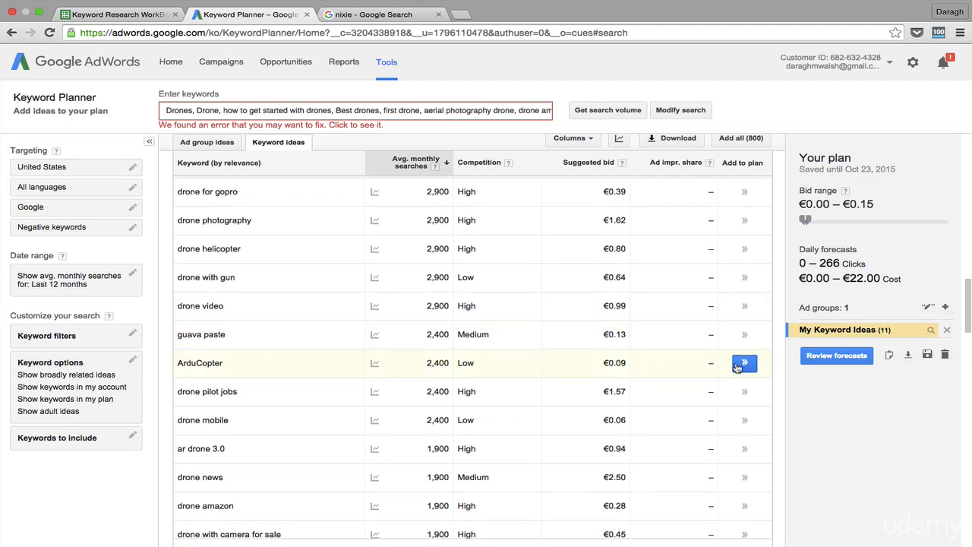
scroll(736, 368, "down", 1)
scroll(735, 367, "down", 2)
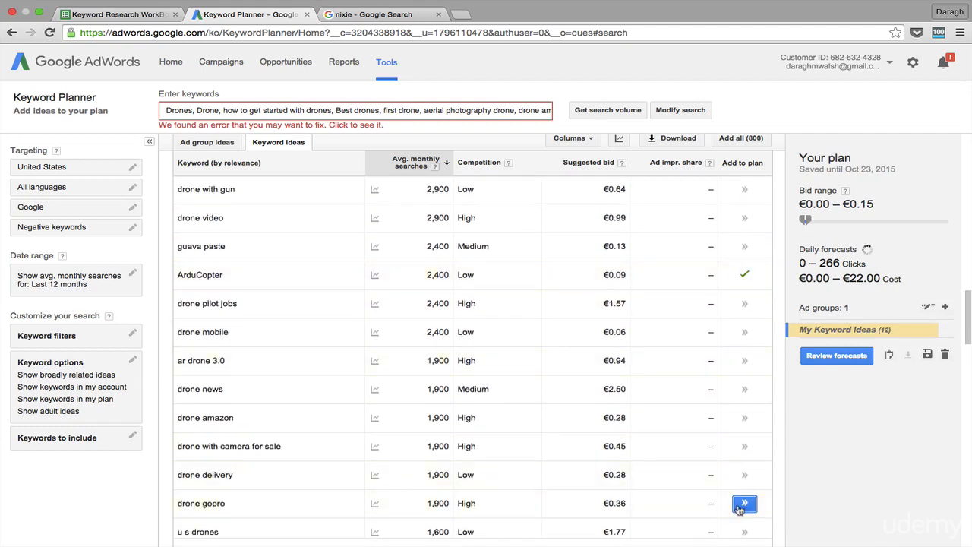
scroll(741, 508, "down", 1)
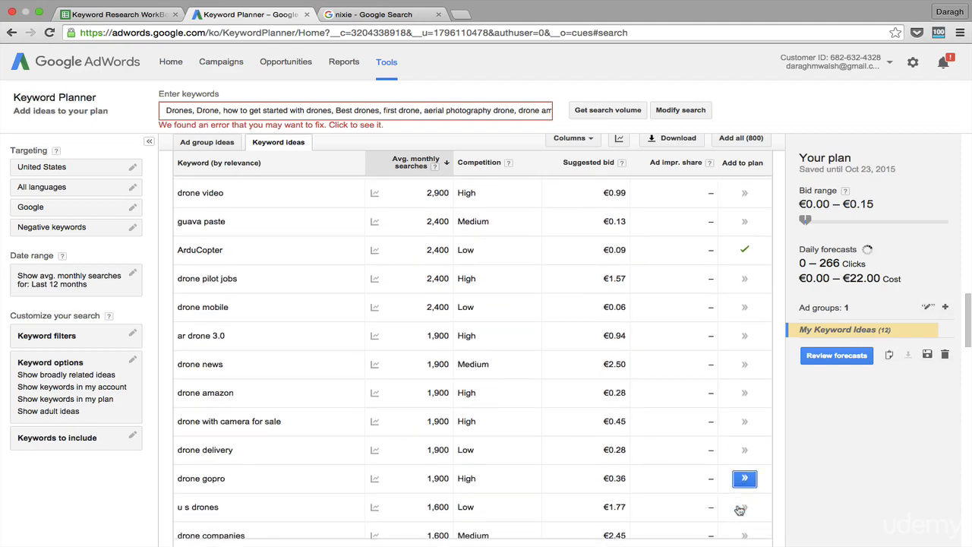
scroll(710, 314, "up", 10)
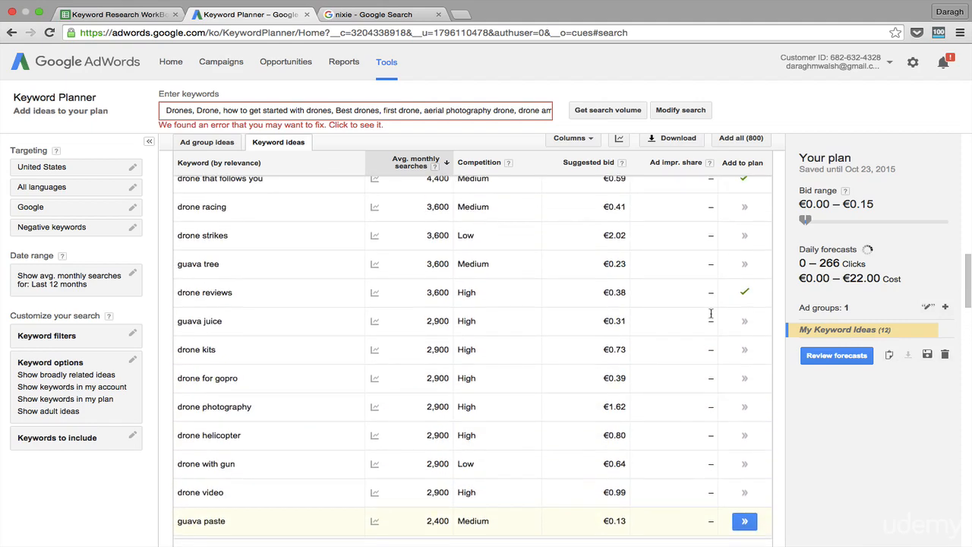
scroll(639, 273, "up", 15)
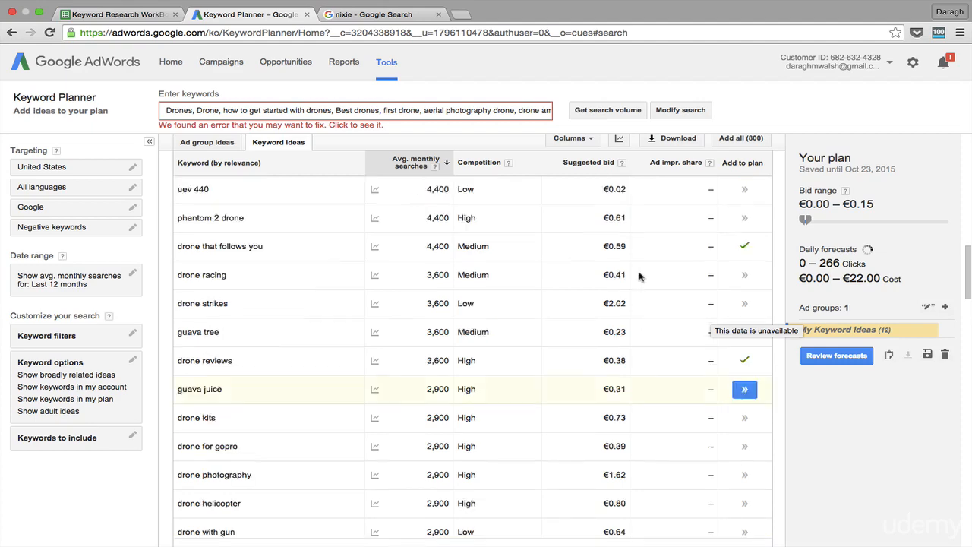
Sort the keyword ideas by suggested bid, highest first.
scroll(639, 278, "up", 6)
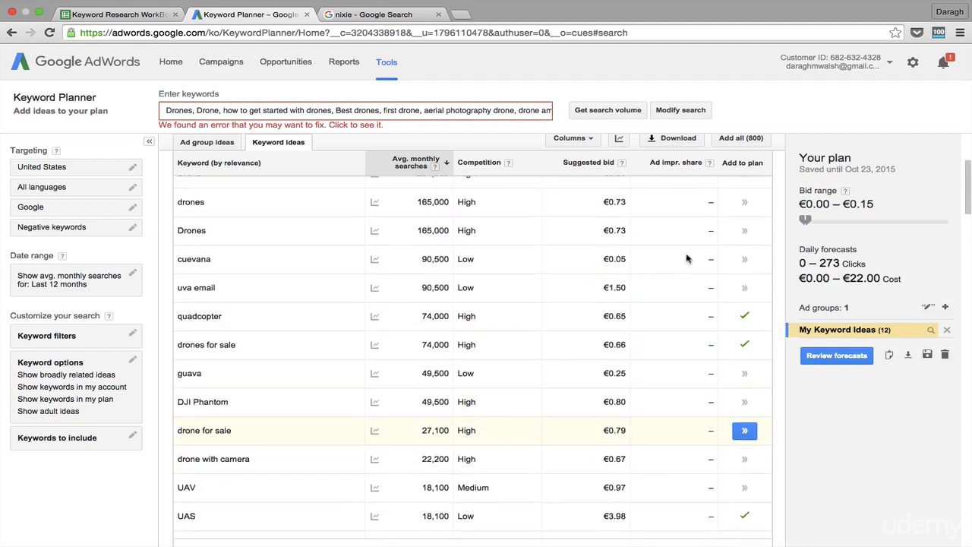
scroll(593, 239, "up", 3)
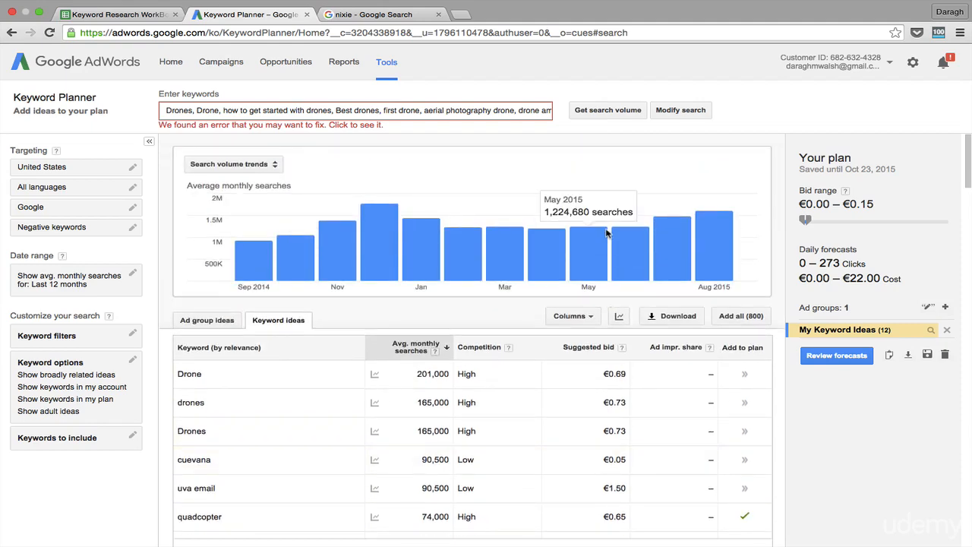
scroll(606, 234, "down", 2)
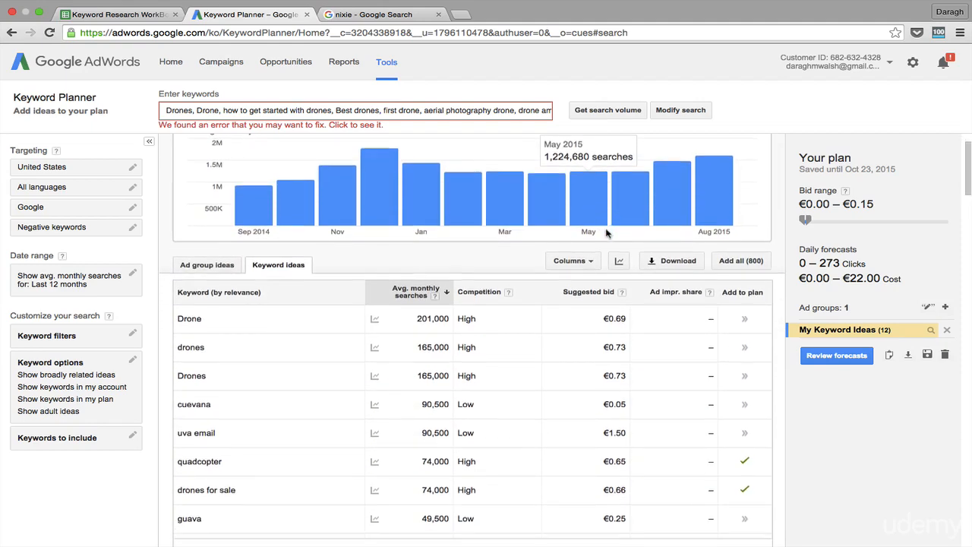
scroll(606, 234, "down", 2)
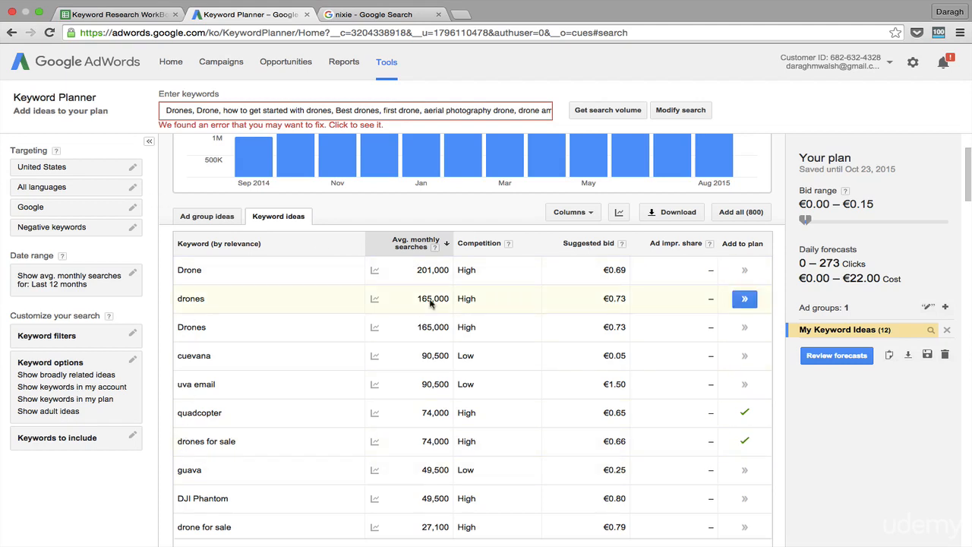
left_click(583, 243)
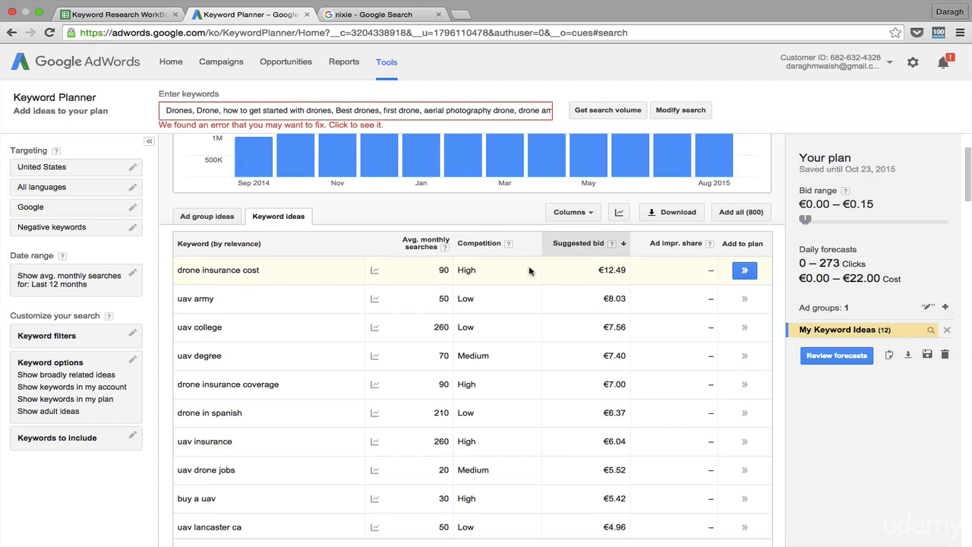
Check the monthly searches and suggested bid of drone insurance cost, and add that keyword idea to the plan.
left_click_drag(439, 267, 448, 270)
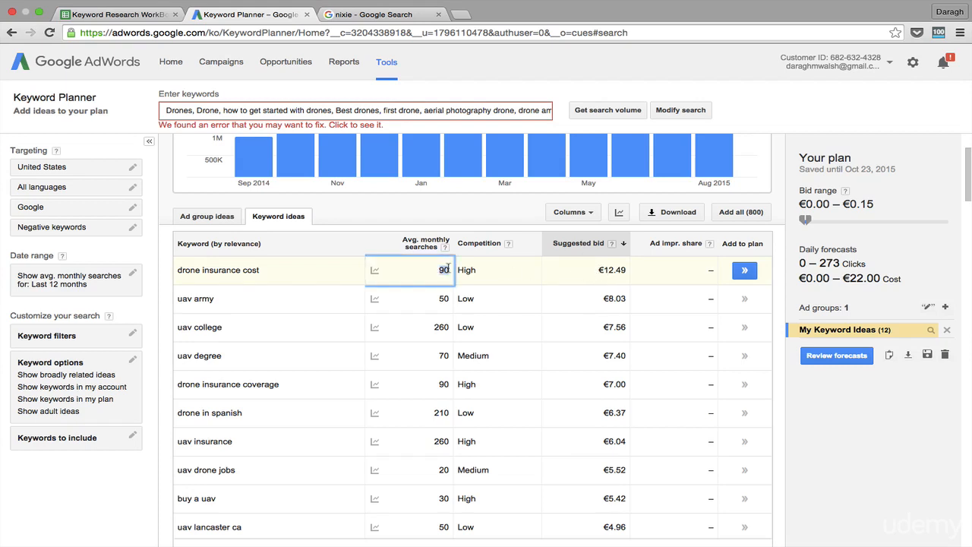
left_click(422, 211)
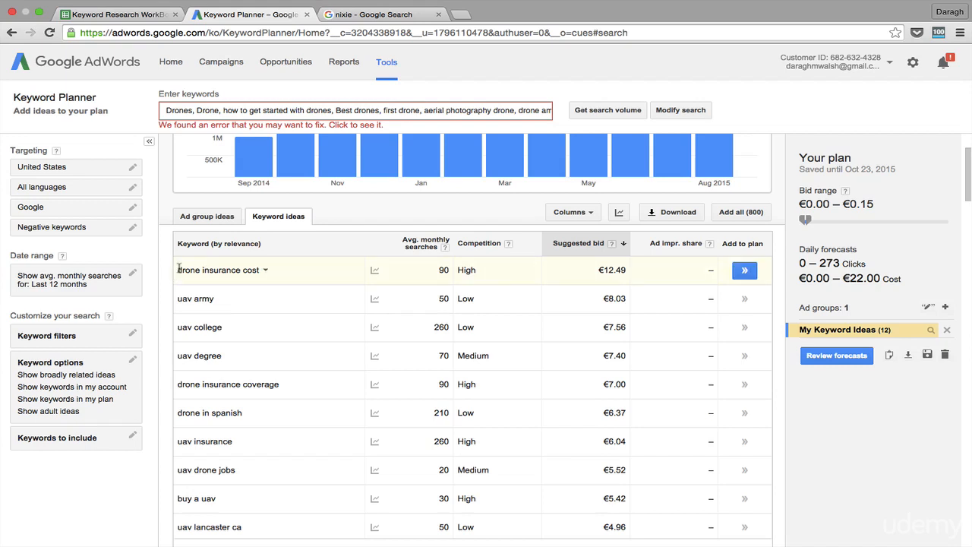
left_click(601, 269)
left_click_drag(600, 269, 621, 267)
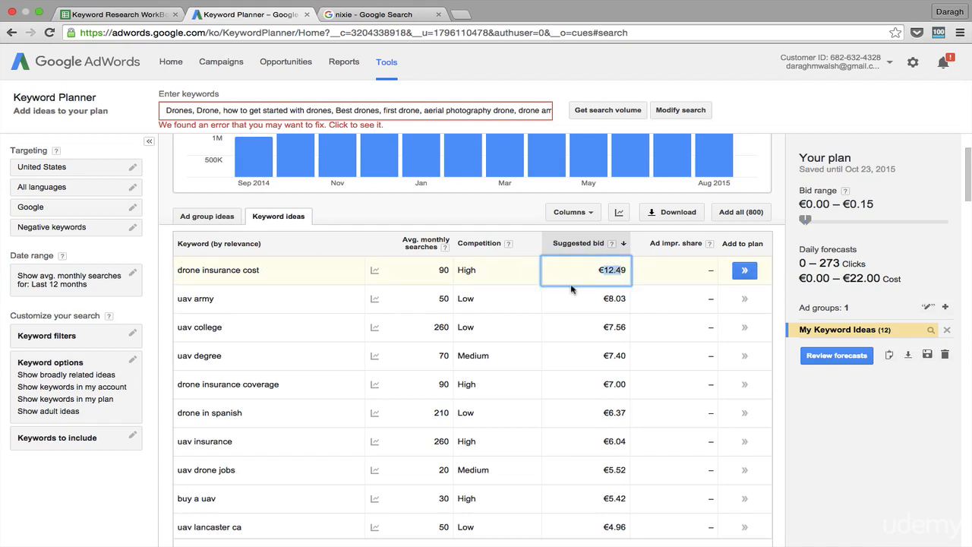
left_click(492, 206)
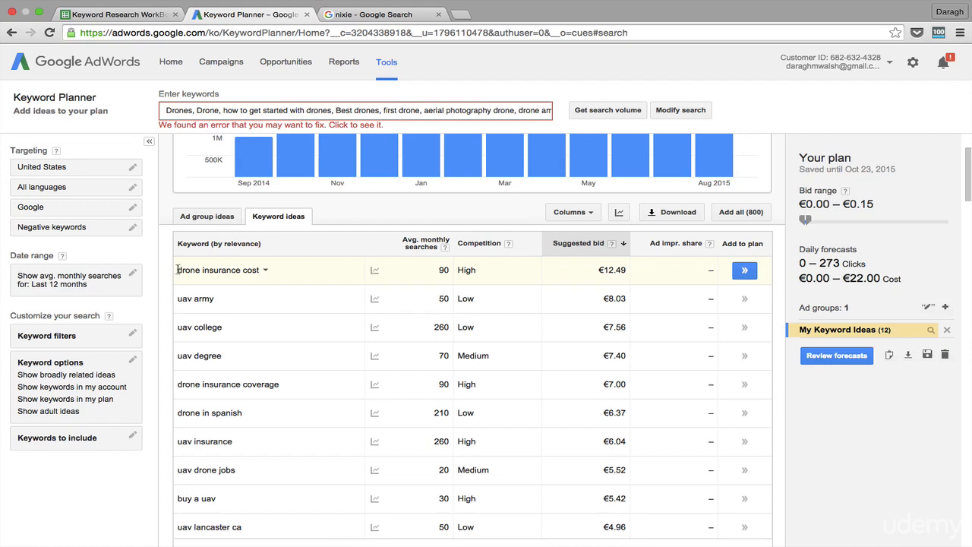
left_click_drag(177, 270, 261, 271)
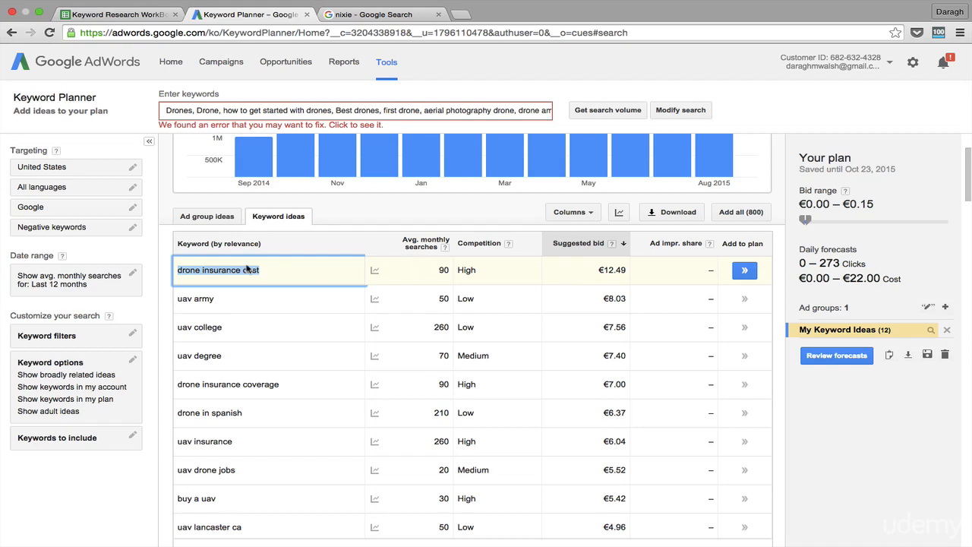
scroll(247, 267, "down", 2)
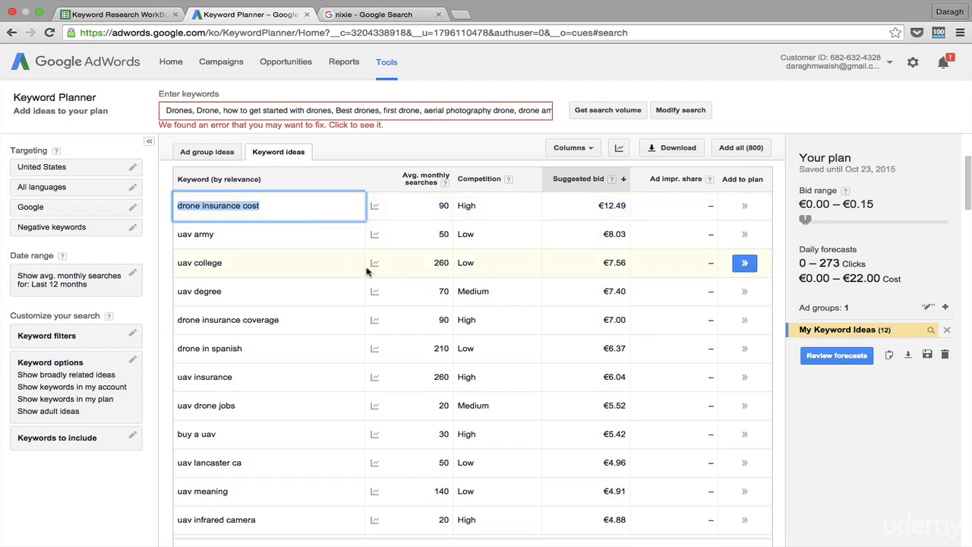
scroll(649, 264, "down", 2)
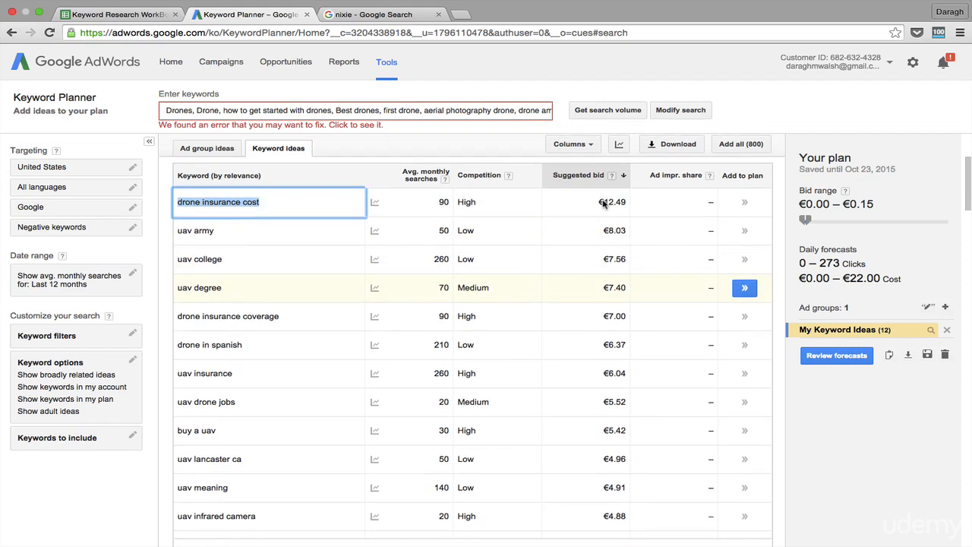
left_click(745, 202)
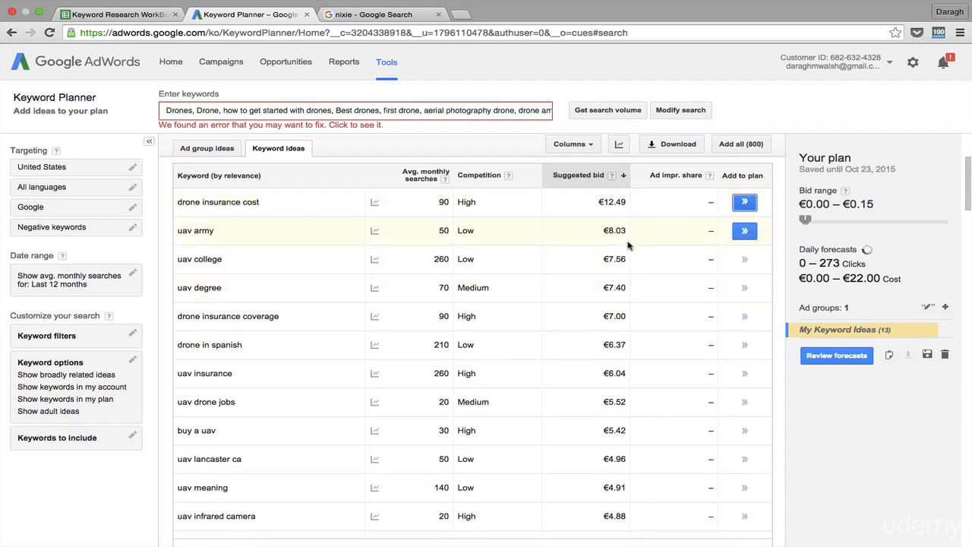
Add the high-bid keyword ideas drone insurance coverage and uav insurance to the plan.
scroll(532, 269, "down", 3)
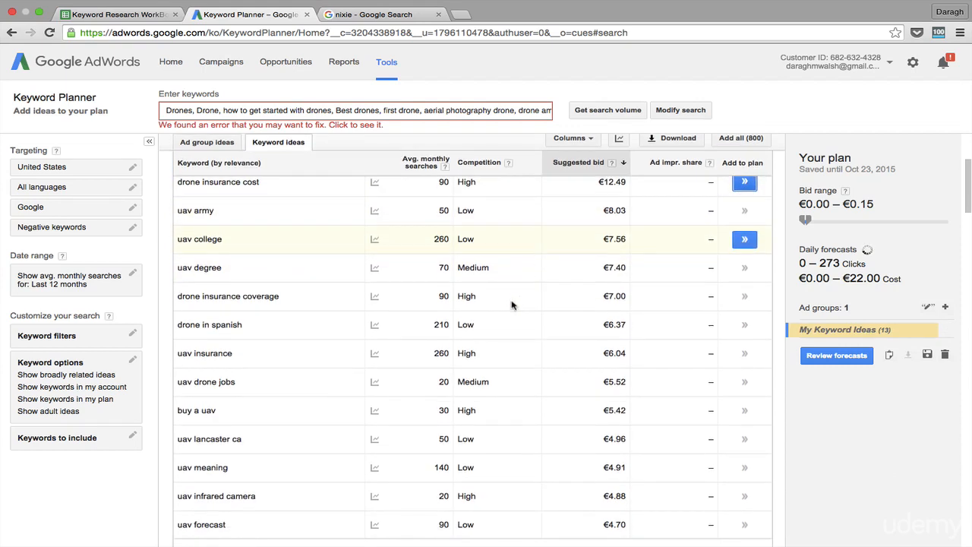
left_click(746, 298)
scroll(745, 298, "down", 5)
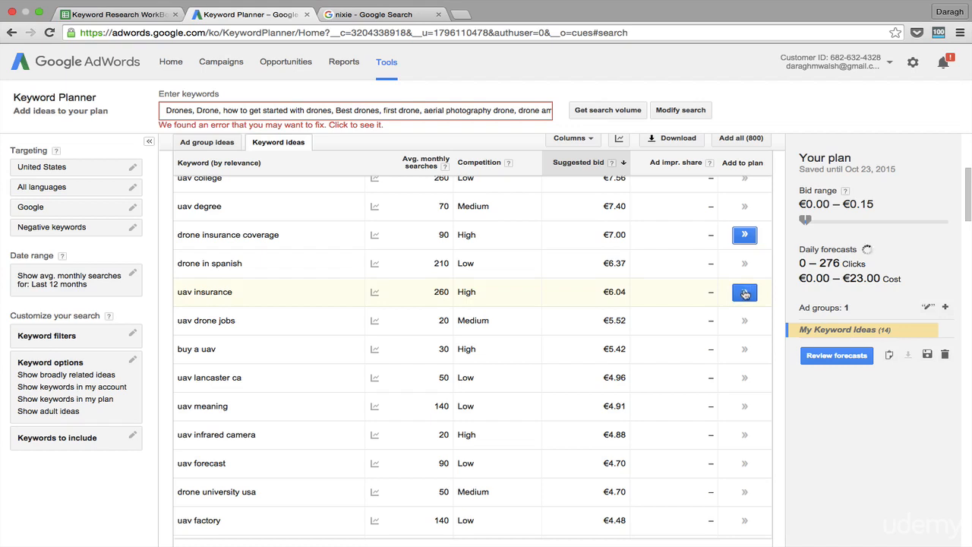
left_click(746, 291)
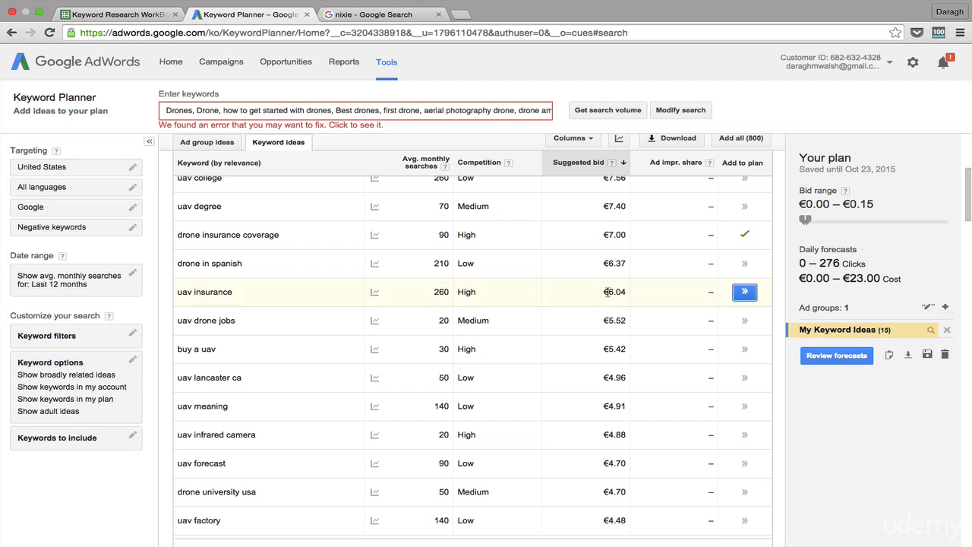
scroll(617, 292, "up", 2)
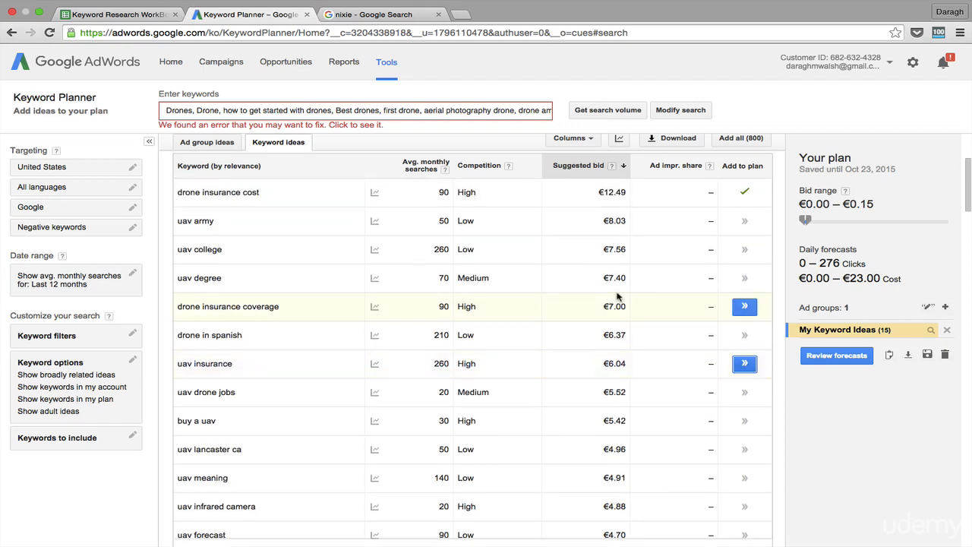
scroll(617, 296, "down", 1)
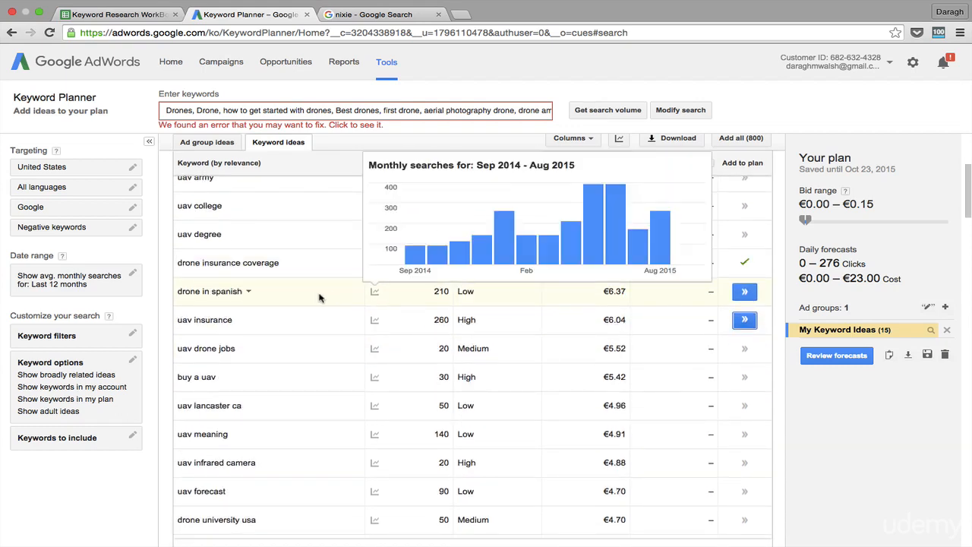
scroll(613, 295, "down", 2)
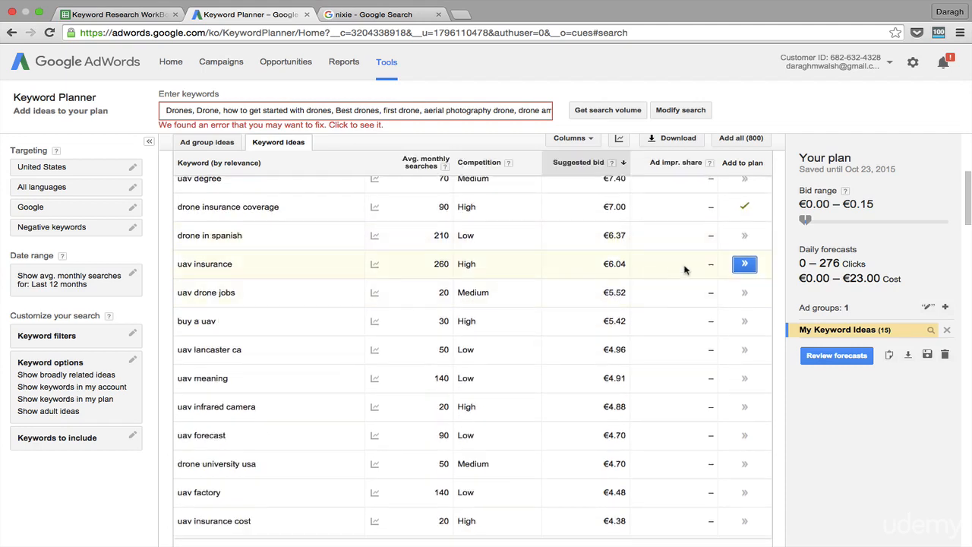
left_click(740, 265)
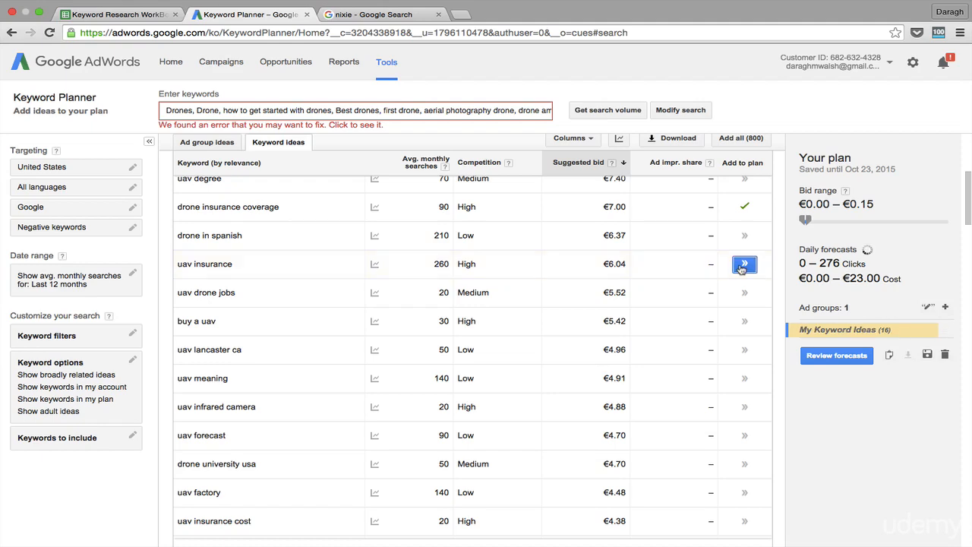
Look through the next lower-bid keyword ideas and add uav training to the plan.
scroll(626, 282, "down", 2)
scroll(625, 282, "down", 1)
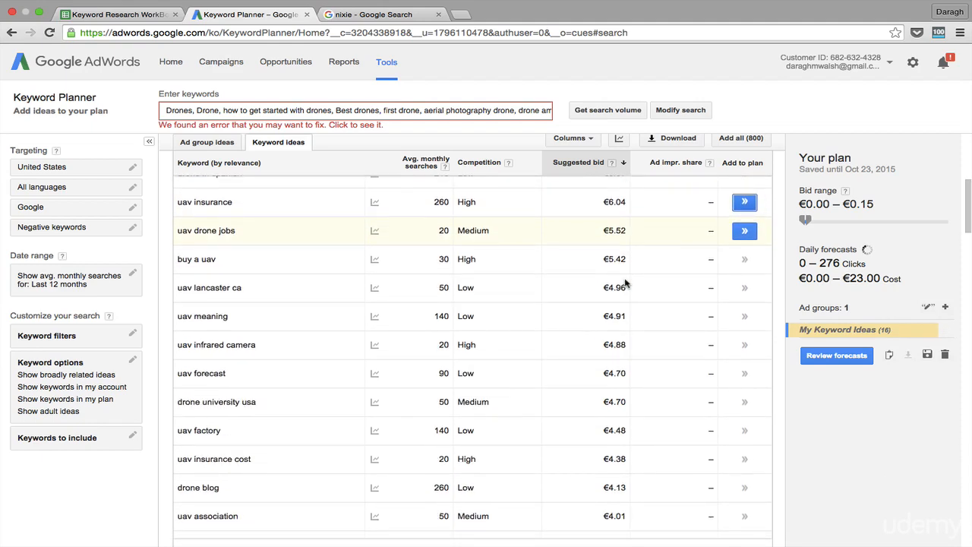
scroll(626, 283, "down", 5)
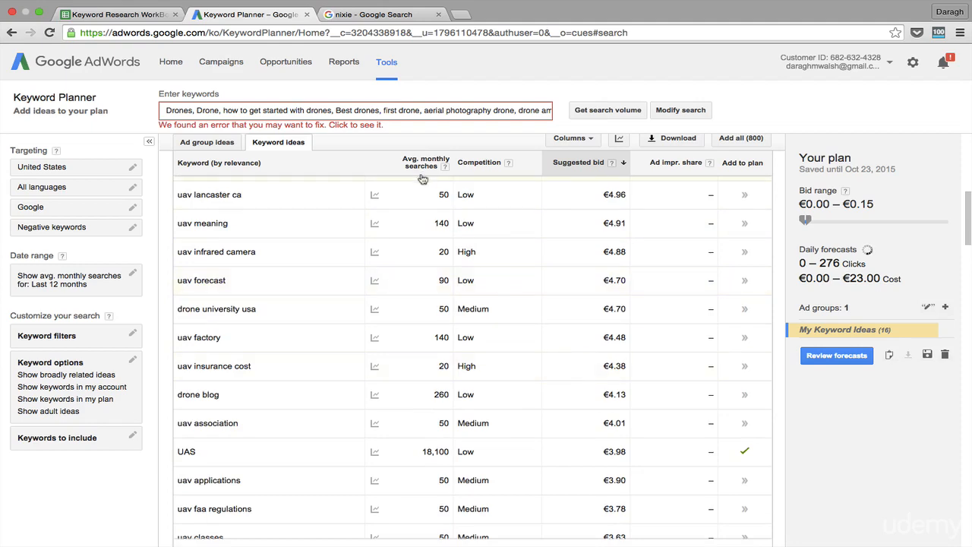
scroll(482, 236, "down", 3)
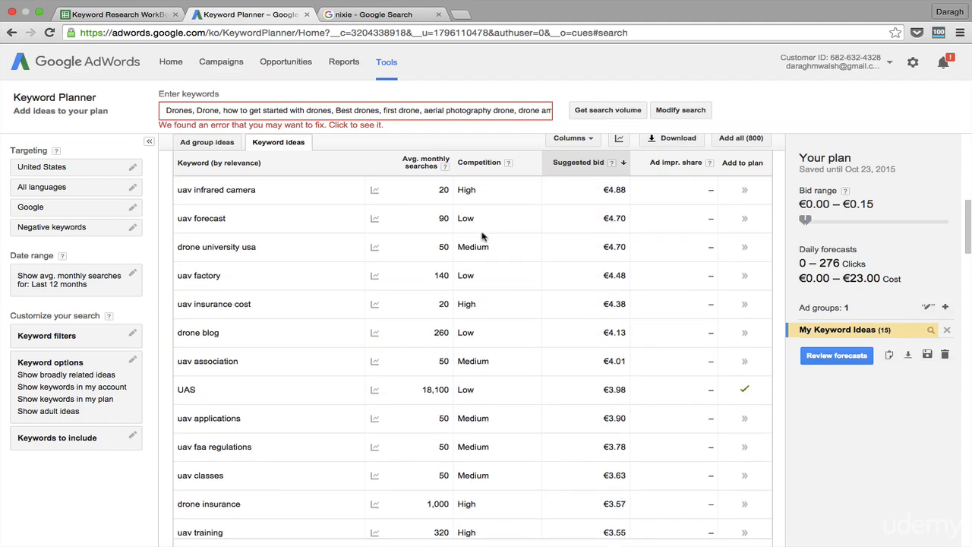
scroll(482, 236, "down", 5)
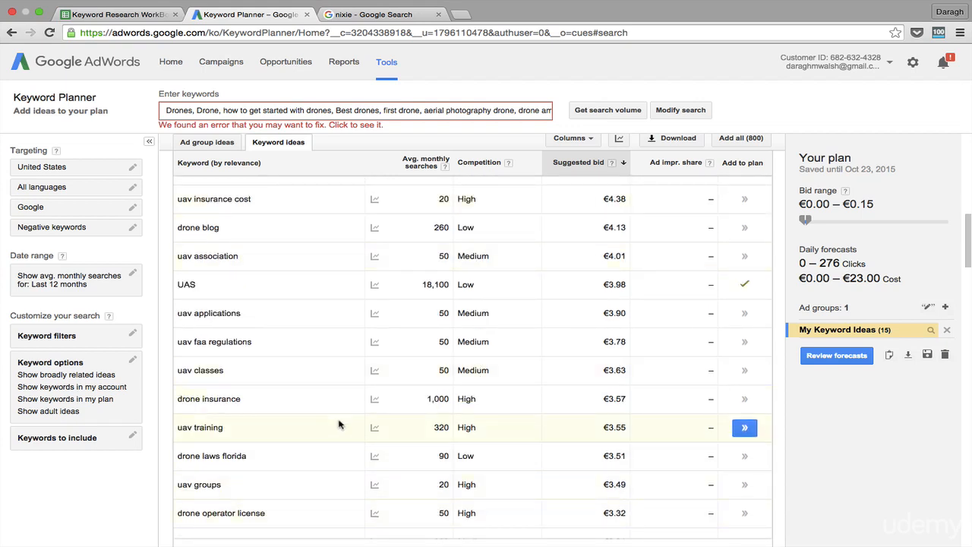
left_click(744, 428)
Copy all keywords of the My Keyword Ideas ad group from the plan.
scroll(618, 233, "up", 5)
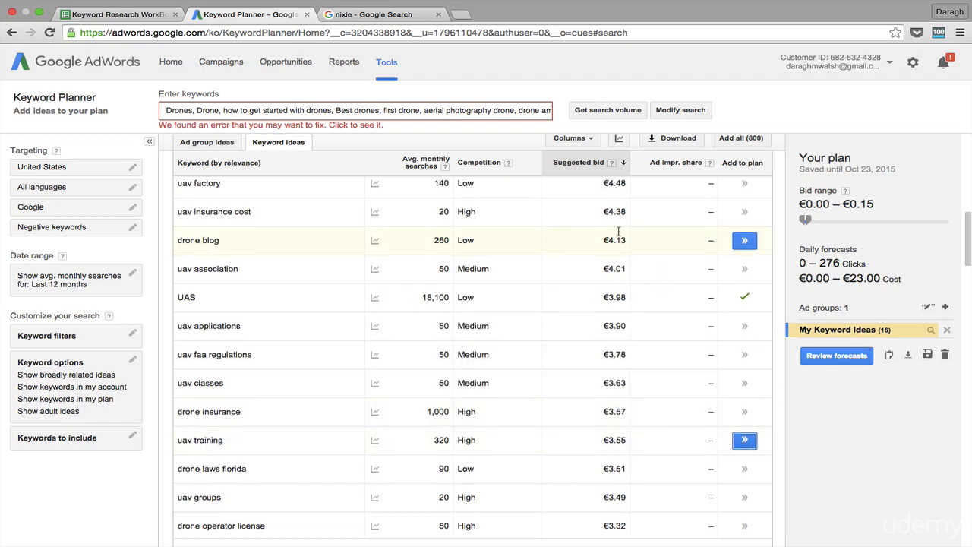
scroll(619, 235, "up", 5)
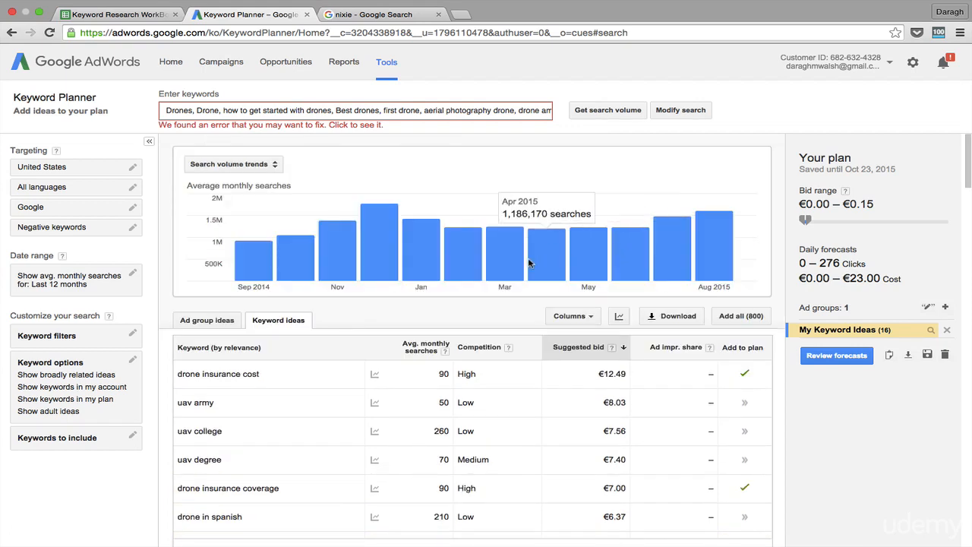
scroll(529, 263, "down", 1)
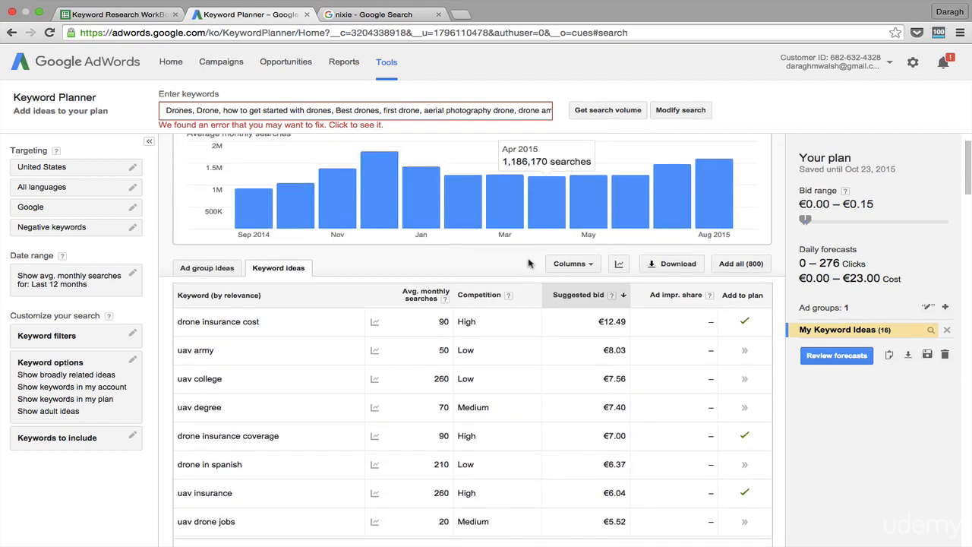
left_click(889, 354)
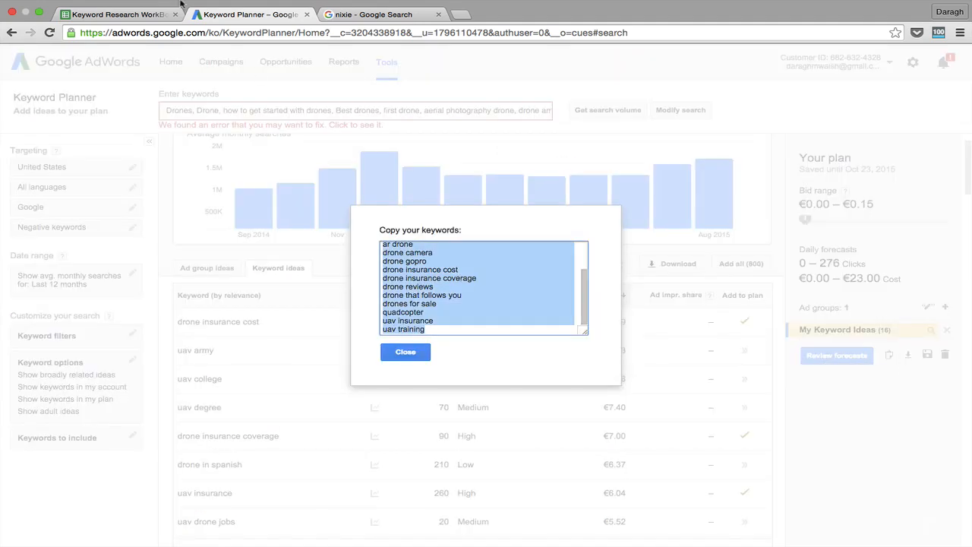
Switch to the Keyword Research WorkBook spreadsheet and paste the copied keywords into Sheet2, starting at cell A1.
left_click(118, 21)
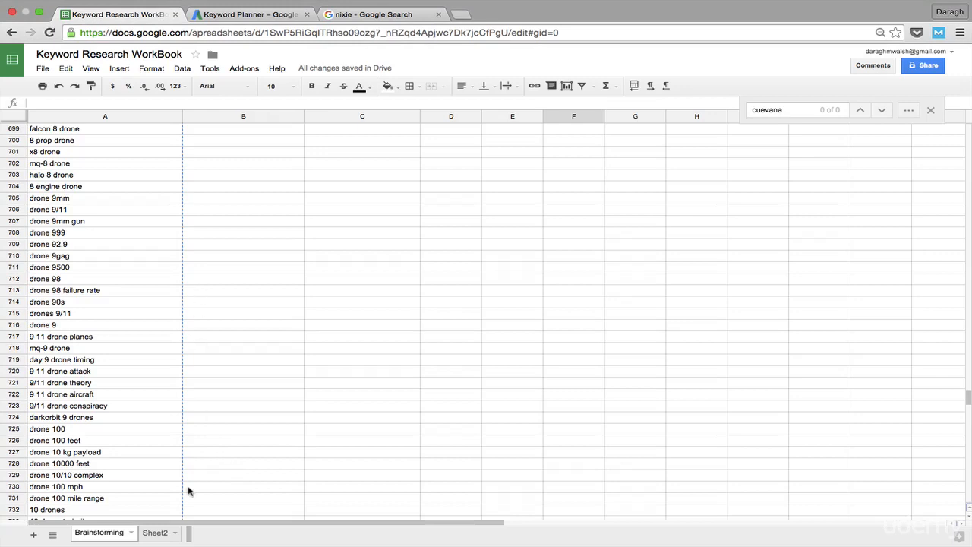
left_click(155, 532)
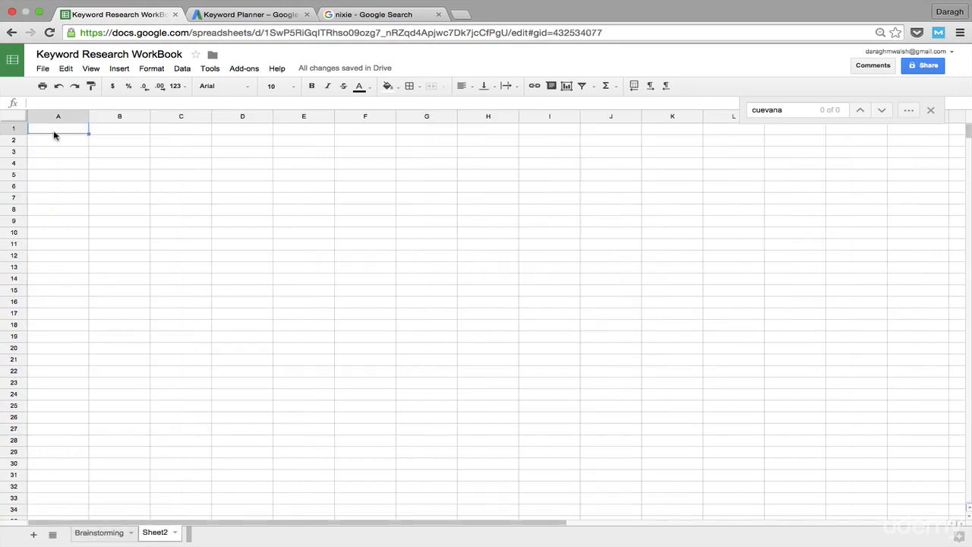
type("ArduCopter Best drones Nixie Parrot AR.Drone UAS ar drone drone camera drone gopro drone insurance cost drone insurance coverage drone reviews drone that follows you drones for sale quadcopter uav insurance uav training")
left_click(179, 272)
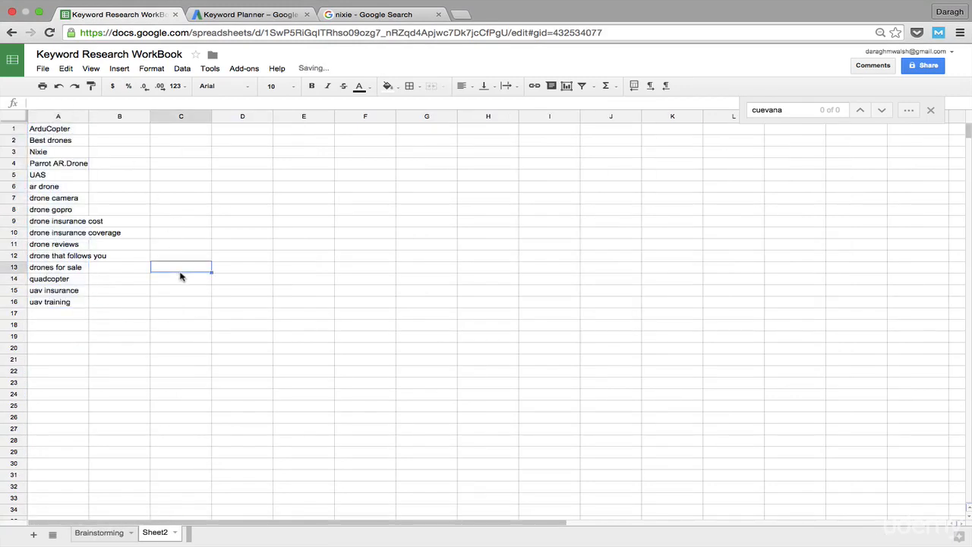